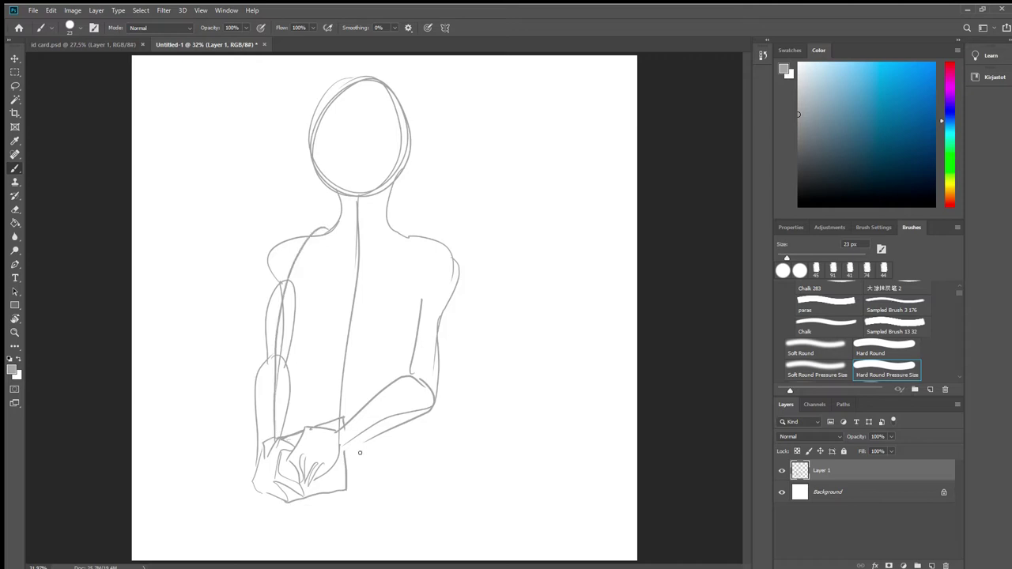
Step: Sketch the bust curves, sides of the torso and waist of the figure with the brush
left_click_drag(294, 324, 325, 344)
left_click_drag(369, 342, 406, 329)
left_click_drag(402, 266, 410, 326)
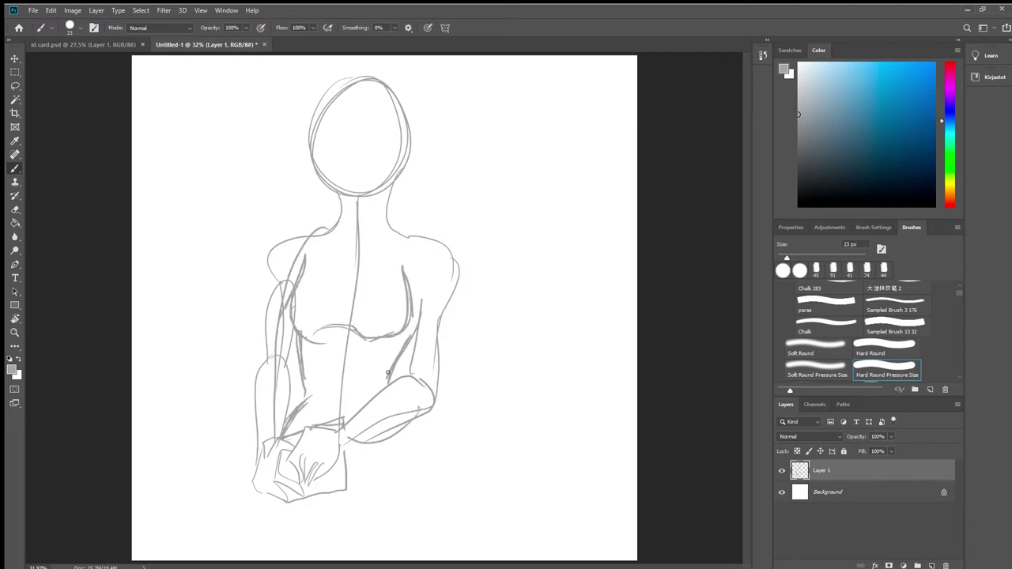
left_click_drag(388, 372, 387, 385)
Step: Sketch the hip contours below the waist, extending them to the bottom edge of the canvas
left_click_drag(397, 439, 416, 520)
scroll(411, 183, "down", 4)
left_click_drag(392, 361, 399, 481)
mouse_move(306, 410)
left_mouse_down()
mouse_move(297, 480)
mouse_move(299, 442)
left_mouse_up()
Step: Scale the whole figure sketch down with Free Transform and reposition it on the canvas
key("ctrl+t")
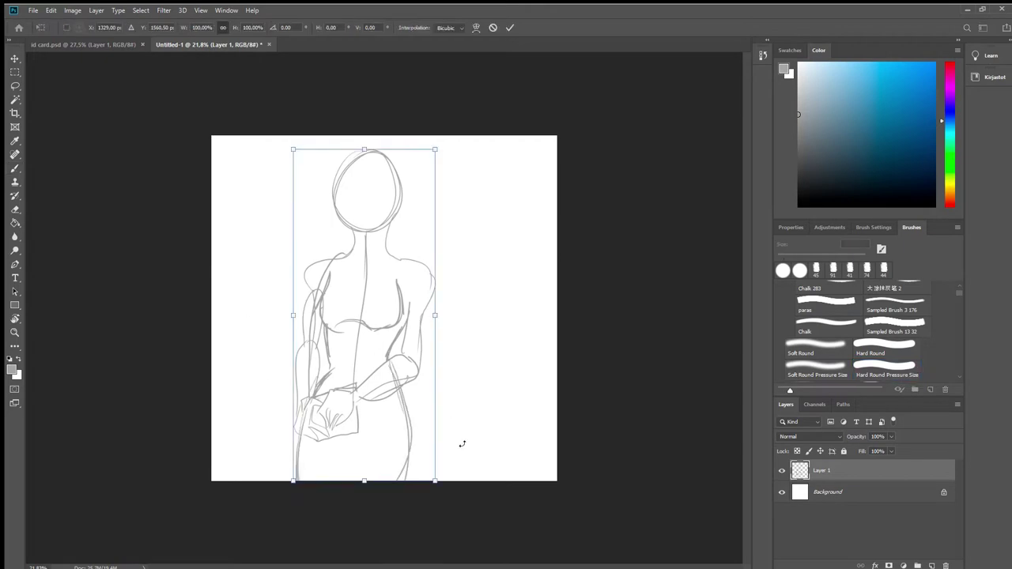
left_click_drag(435, 481, 410, 415)
left_click_drag(371, 340, 395, 326)
key("Return")
Step: Redraw the outer hip and leg contours down to the canvas edge, discarding the first strokes
mouse_move(432, 401)
left_mouse_down()
mouse_move(419, 370)
mouse_move(389, 468)
left_mouse_up()
key("ctrl+z")
key("ctrl+z")
key("ctrl+z")
left_click_drag(328, 391, 328, 481)
left_click_drag(413, 348, 391, 480)
Step: Draw the short-sleeve hems on both upper arms and outline the arms below them
scroll(393, 203, "up", 9)
mouse_move(289, 306)
left_mouse_down()
mouse_move(255, 281)
mouse_move(285, 307)
left_mouse_up()
left_click_drag(264, 295, 242, 380)
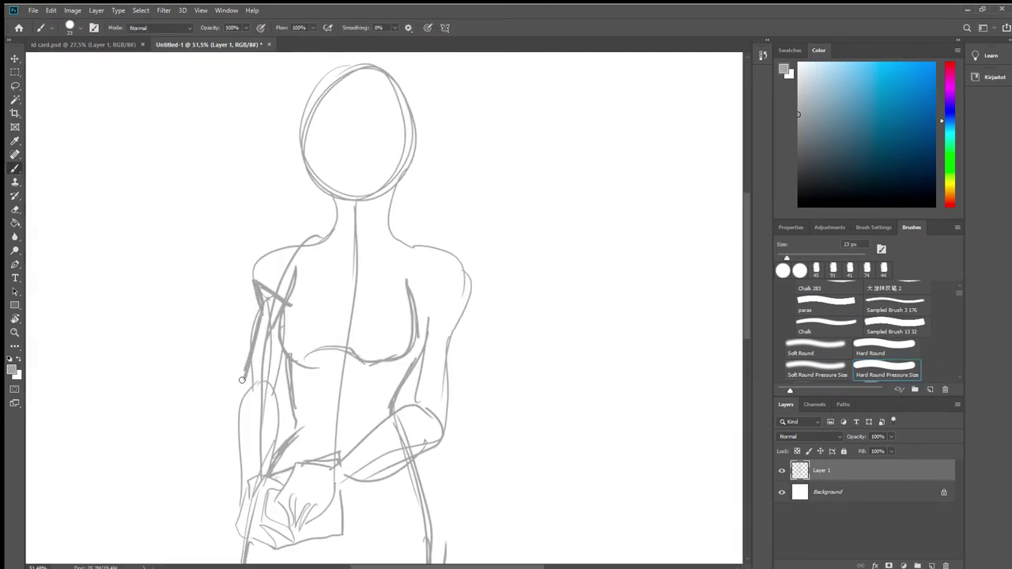
mouse_move(466, 286)
left_mouse_down()
mouse_move(406, 324)
mouse_move(445, 415)
left_mouse_up()
left_click_drag(418, 306, 414, 408)
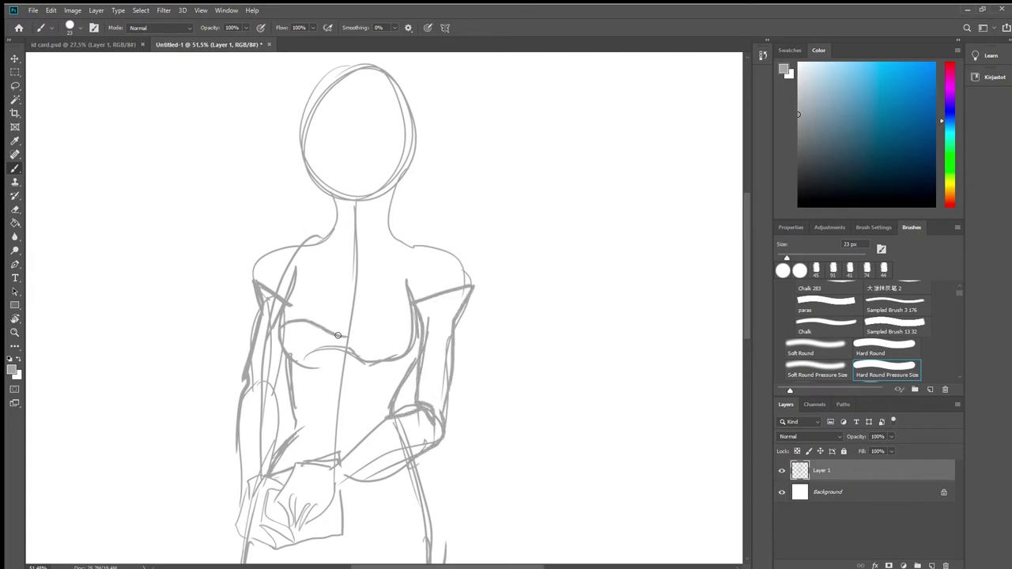
Step: Redraw the sweetheart neckline across the bust, replacing the previous stroke
key("ctrl+z")
left_click_drag(411, 338, 345, 326)
left_click_drag(343, 327, 282, 317)
key("ctrl+z")
left_click_drag(289, 269, 281, 313)
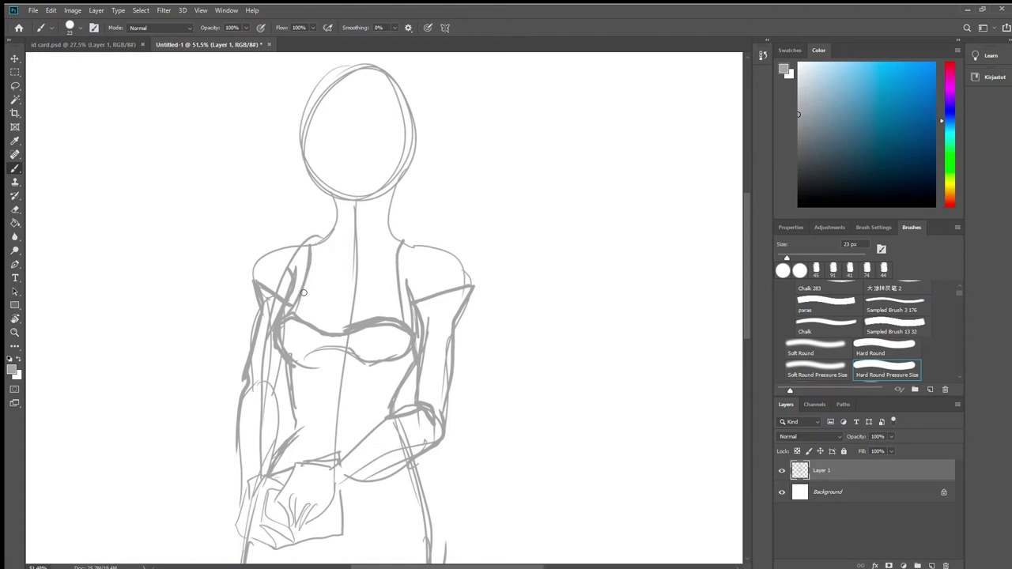
Step: Draw the dress collar line across the base of the neck and hatch the upper chest panel
key("ctrl+z")
mouse_move(311, 244)
left_mouse_down()
mouse_move(409, 249)
mouse_move(402, 289)
left_mouse_up()
left_click_drag(342, 257, 307, 299)
mouse_move(352, 265)
left_mouse_down()
mouse_move(306, 316)
mouse_move(323, 325)
left_mouse_up()
Step: Erase the old bust construction lines and touch up the bust's outer edges with the brush
key("e")
left_click_drag(288, 324, 287, 339)
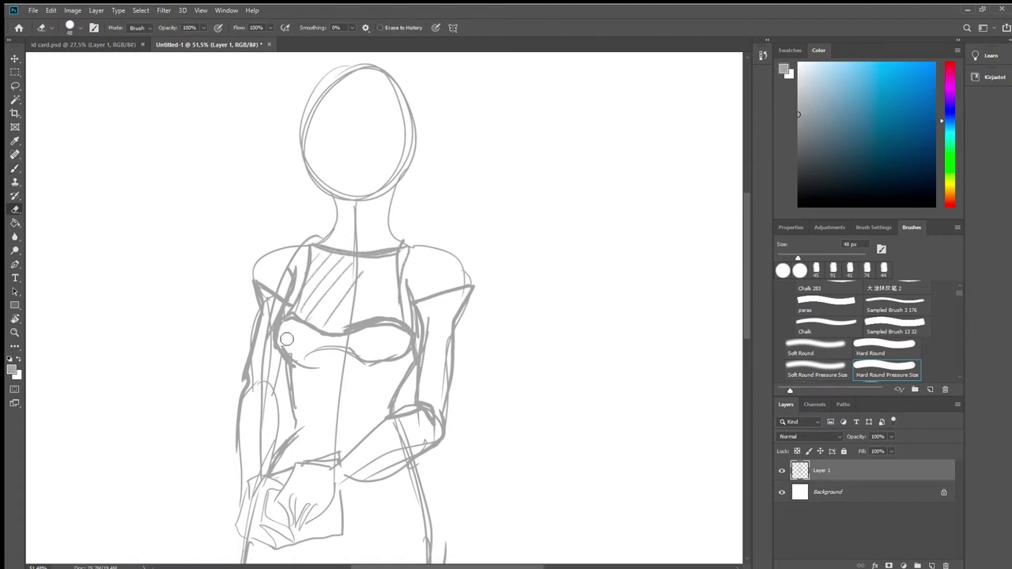
left_click(16, 169)
left_click_drag(411, 350, 343, 358)
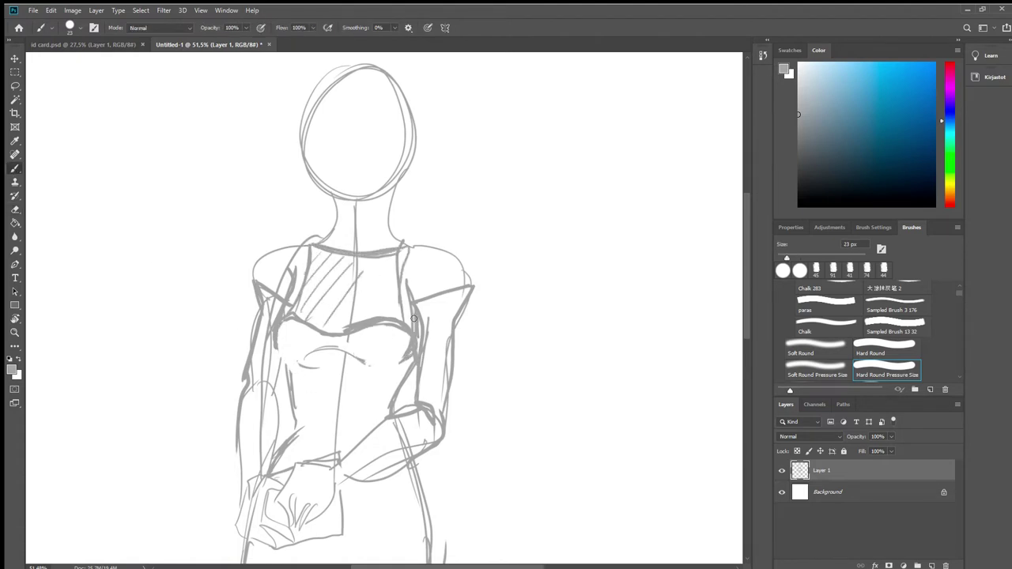
key("e")
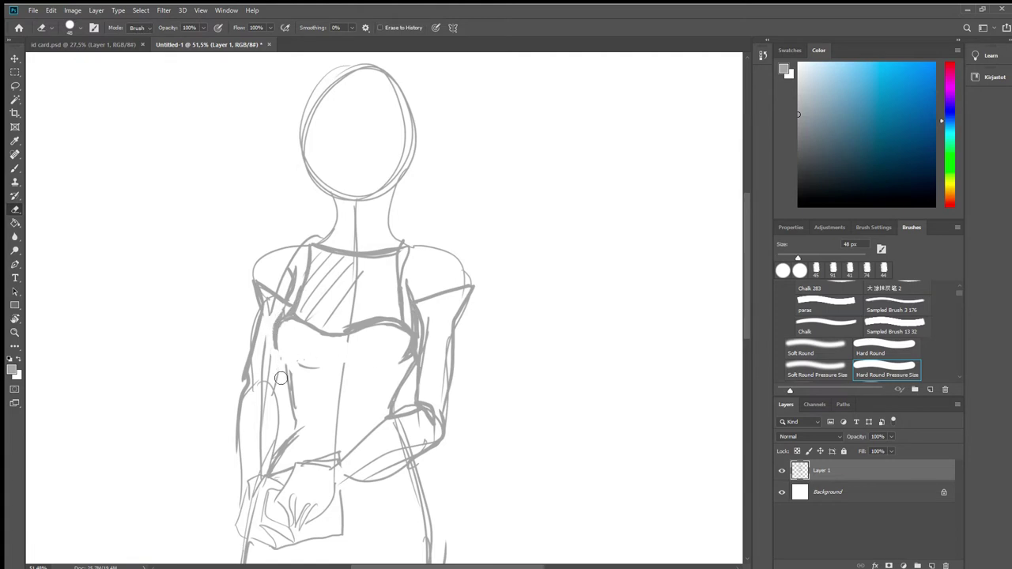
Step: Redraw the bust and waist contours and outline the rounded shoulder caps of the sleeves
key("b")
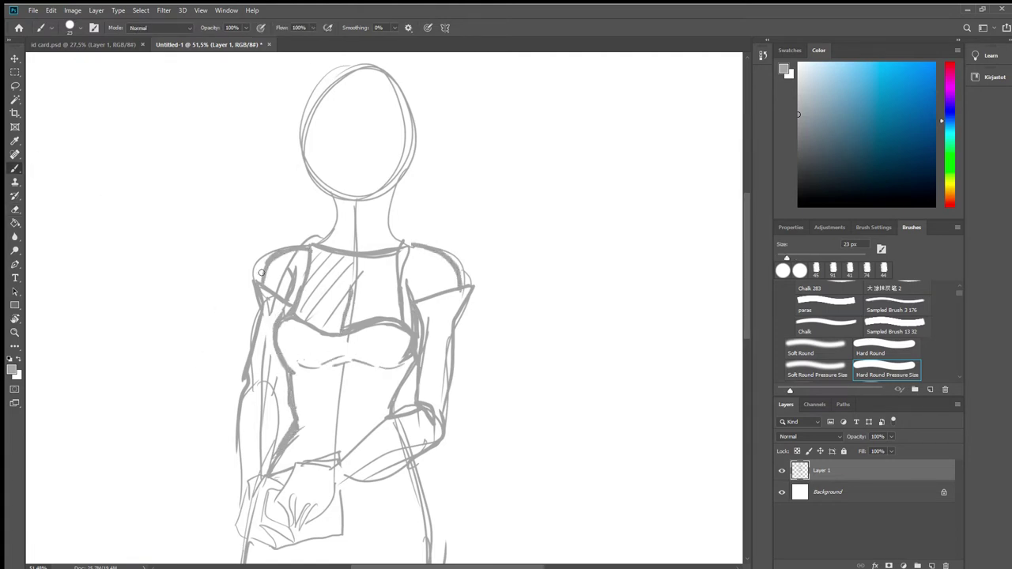
key("ctrl+z")
left_click_drag(262, 273, 312, 246)
Step: Strengthen the right hip contour from the waist down to the thigh
scroll(309, 351, "down", 6)
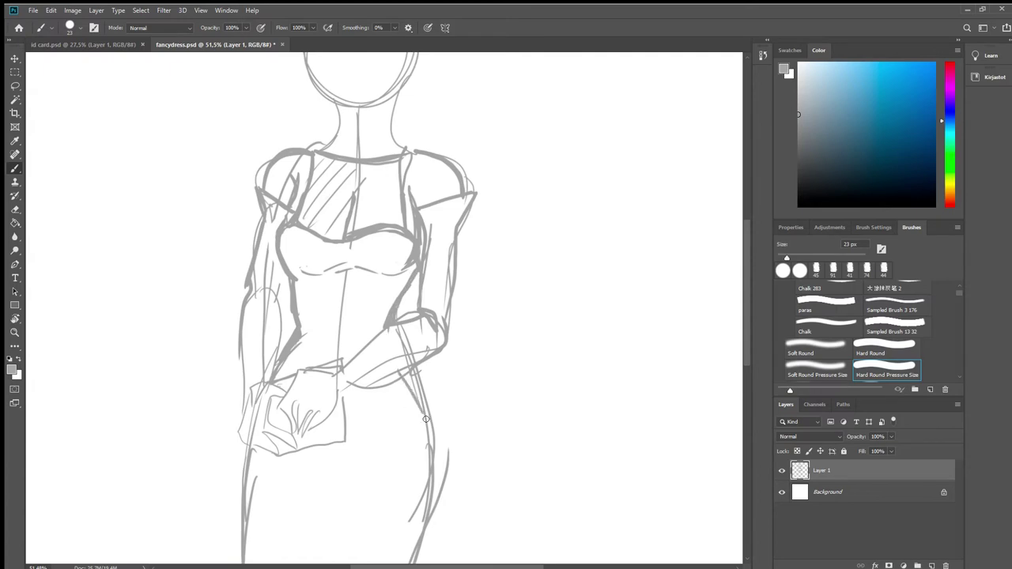
left_click_drag(402, 381, 432, 469)
scroll(606, 285, "down", 6)
Step: Draw a curved vertical center guideline and a horizontal brow guideline across the head
scroll(380, 115, "up", 12)
left_click_drag(300, 235, 296, 270)
left_click_drag(345, 103, 365, 308)
left_click_drag(273, 210, 477, 188)
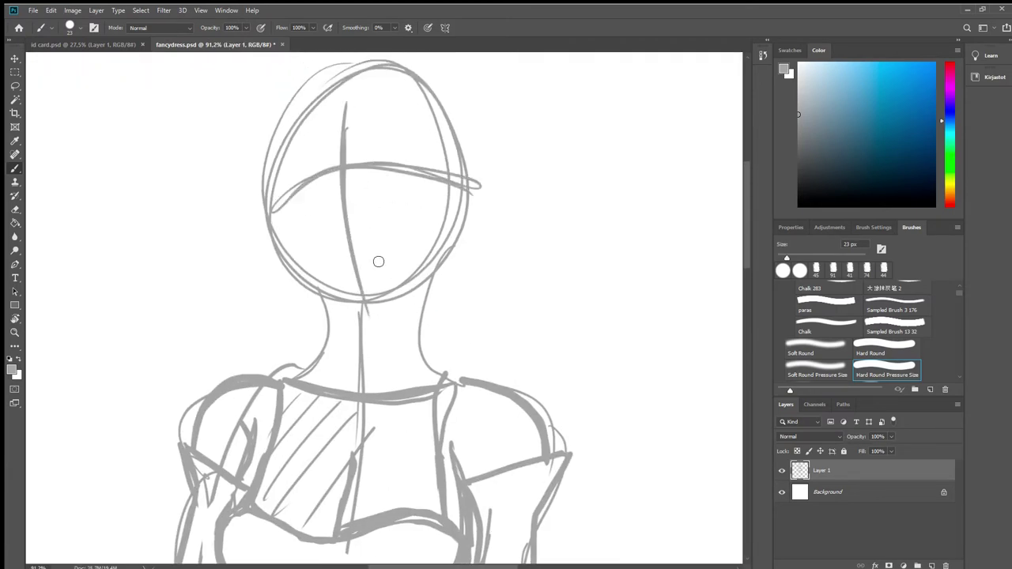
Step: Outline the cheeks and jaw and draw the hair falling along the right side of the head
mouse_move(290, 189)
left_mouse_down()
mouse_move(306, 273)
mouse_move(338, 302)
mouse_move(374, 300)
mouse_move(439, 271)
left_mouse_up()
mouse_move(428, 189)
left_mouse_down()
mouse_move(419, 273)
mouse_move(452, 320)
left_mouse_up()
key("ctrl+z")
mouse_move(455, 269)
left_mouse_down()
mouse_move(470, 283)
mouse_move(472, 330)
left_mouse_up()
left_click_drag(400, 86, 484, 300)
Step: Sketch the bangs across the forehead and a small hair clip on the right side
left_click_drag(316, 79, 315, 189)
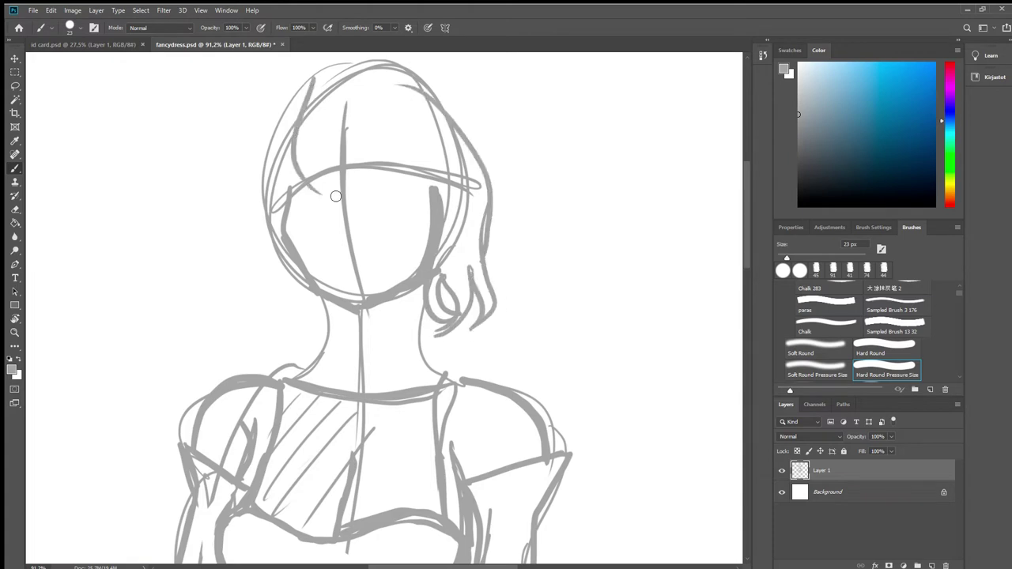
left_click_drag(328, 119, 319, 193)
left_click_drag(322, 124, 415, 193)
left_click_drag(420, 104, 438, 185)
left_click_drag(438, 130, 464, 131)
left_click_drag(421, 139, 414, 188)
left_click_drag(447, 170, 328, 126)
Step: Draw the left side of the hair from the crown down to the curled tips beside the jaw
mouse_move(311, 131)
left_mouse_down()
mouse_move(252, 207)
mouse_move(241, 277)
left_mouse_up()
key("ctrl+z")
left_click_drag(348, 111, 291, 128)
mouse_move(300, 131)
left_mouse_down()
mouse_move(236, 236)
mouse_move(256, 277)
left_mouse_up()
left_click_drag(268, 198, 257, 276)
mouse_move(265, 203)
left_mouse_down()
mouse_move(283, 250)
mouse_move(261, 370)
left_mouse_up()
left_click_drag(273, 316, 321, 373)
Step: Draw both eyes with upper lids, irises and lower lash lines beneath the bangs
scroll(346, 242, "up", 3)
mouse_move(357, 246)
left_mouse_down()
mouse_move(434, 251)
mouse_move(383, 275)
left_mouse_up()
left_click_drag(310, 260, 266, 293)
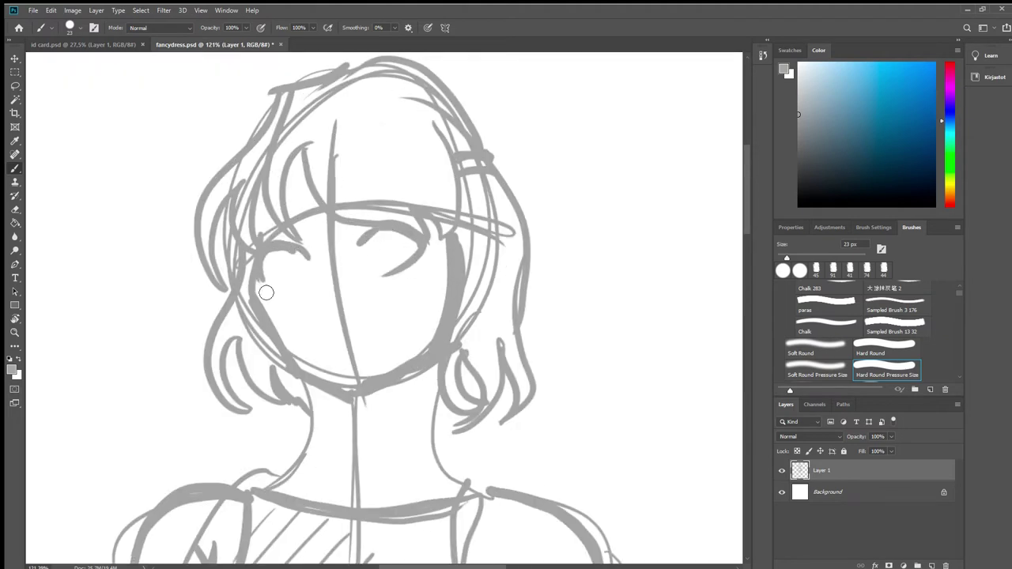
left_click_drag(286, 257, 277, 283)
left_click_drag(298, 256, 309, 269)
left_click_drag(389, 234, 375, 261)
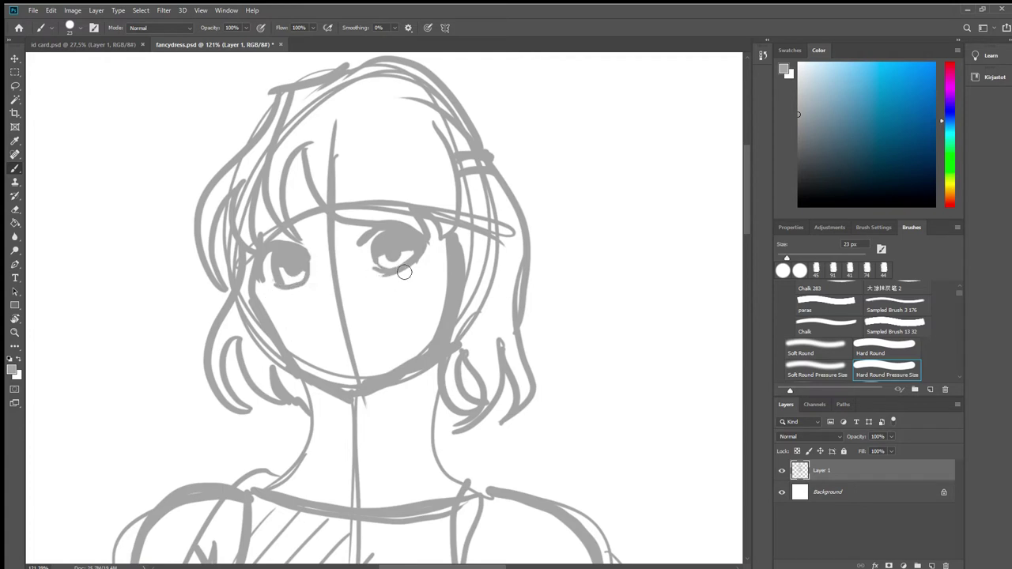
Step: Draw the mouth as a slight broken smile, redoing the first attempt
left_click_drag(314, 343, 343, 348)
left_click_drag(351, 342, 395, 323)
key("ctrl+z")
key("ctrl+z")
left_click_drag(312, 336, 331, 342)
left_click_drag(348, 338, 380, 318)
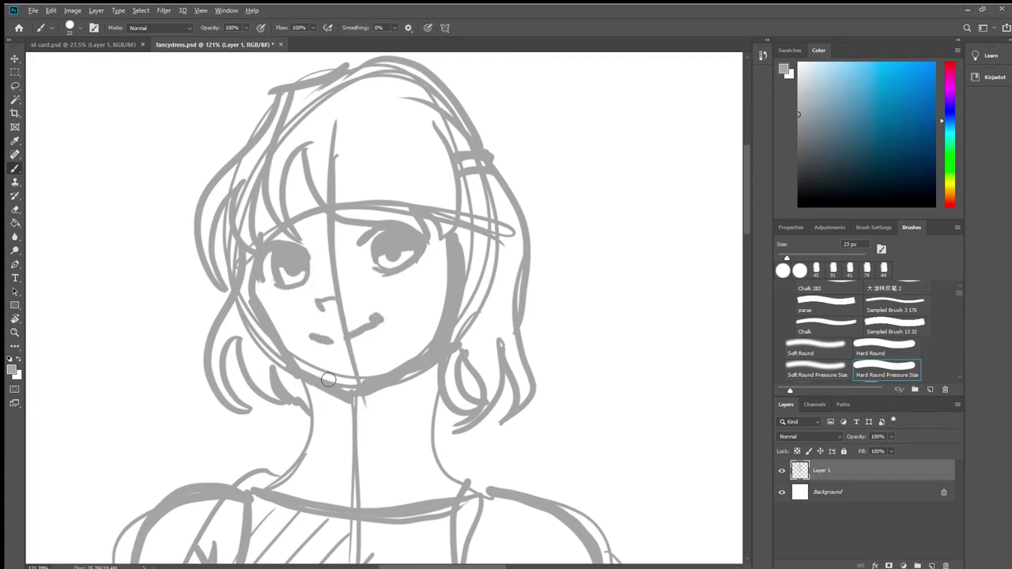
Step: Erase the center guideline through the lower face and redraw both sides of the neck
key("e")
mouse_move(329, 380)
left_mouse_down()
mouse_move(323, 450)
mouse_move(339, 283)
left_mouse_up()
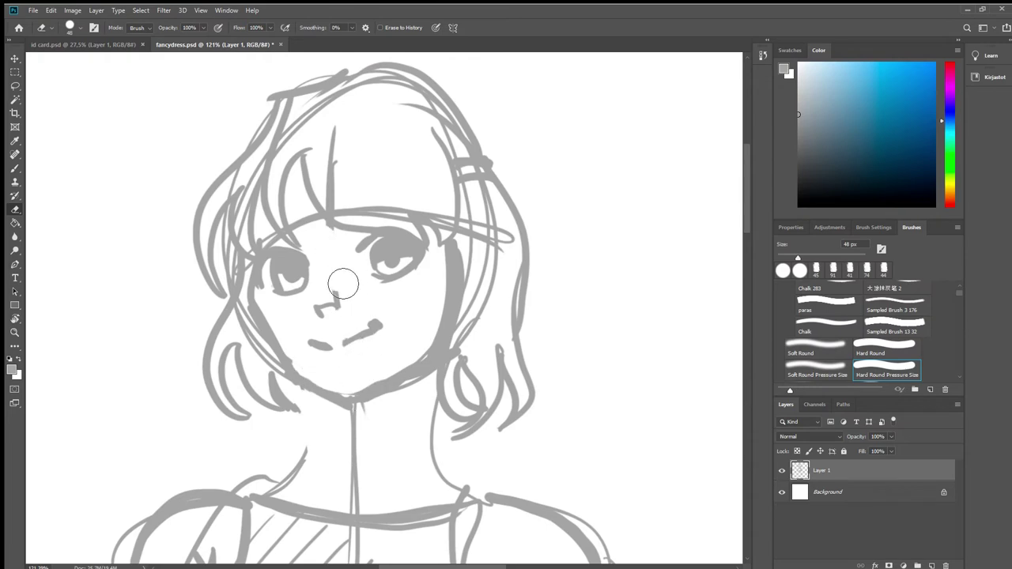
key("b")
mouse_move(267, 498)
left_mouse_down()
mouse_move(321, 455)
mouse_move(316, 396)
left_mouse_up()
left_click_drag(428, 375, 456, 489)
Step: Lasso the head and lower it slightly toward the shoulders with Free Transform
scroll(483, 499, "down", 10)
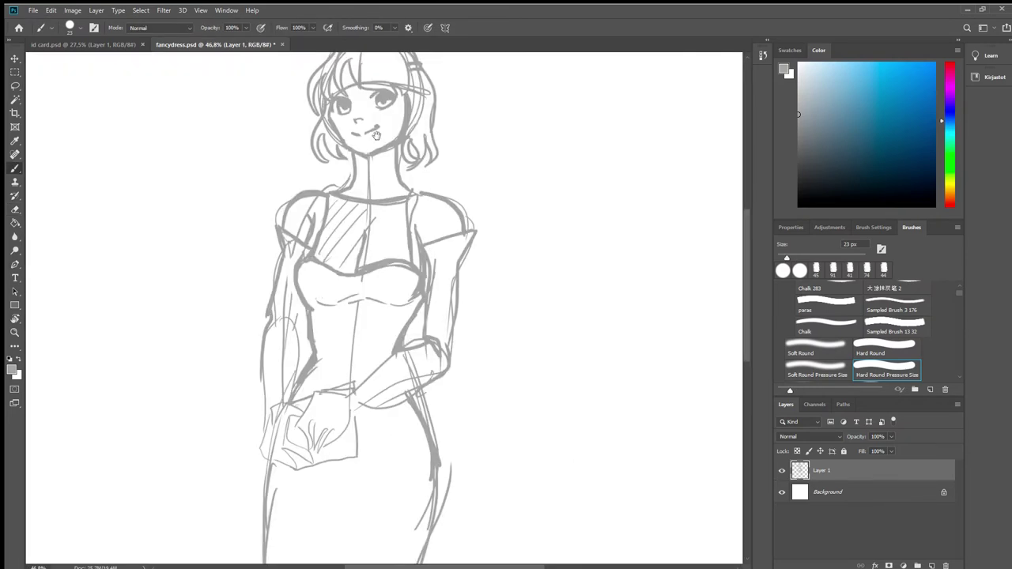
left_click_drag(372, 135, 337, 183)
key("l")
left_click_drag(260, 102, 337, 68)
key("ctrl+t")
left_click_drag(336, 181, 340, 189)
key("Return")
Step: Rework both eyes with heavier upper lids and erase their excess lines
key("b")
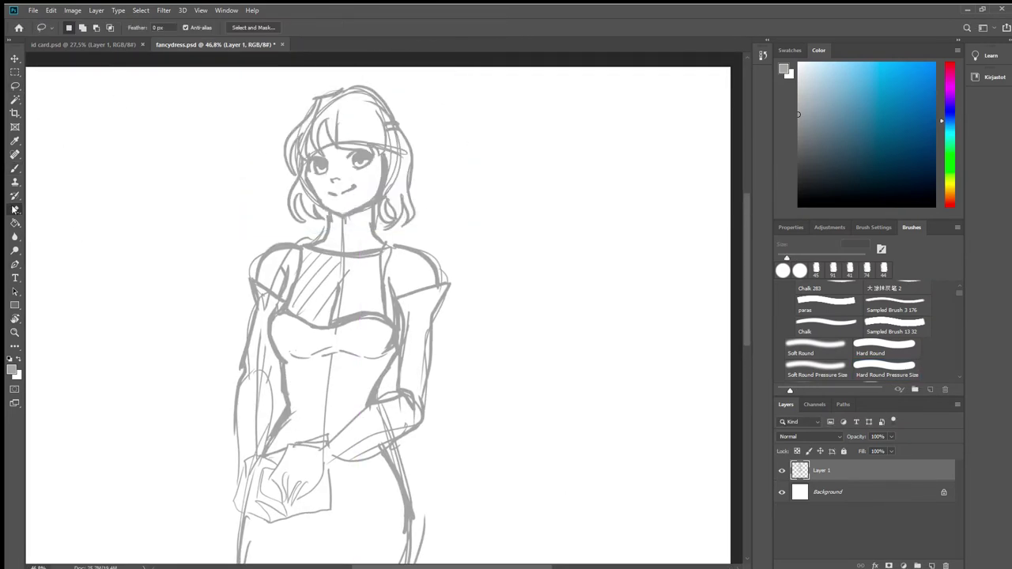
scroll(406, 268, "up", 2)
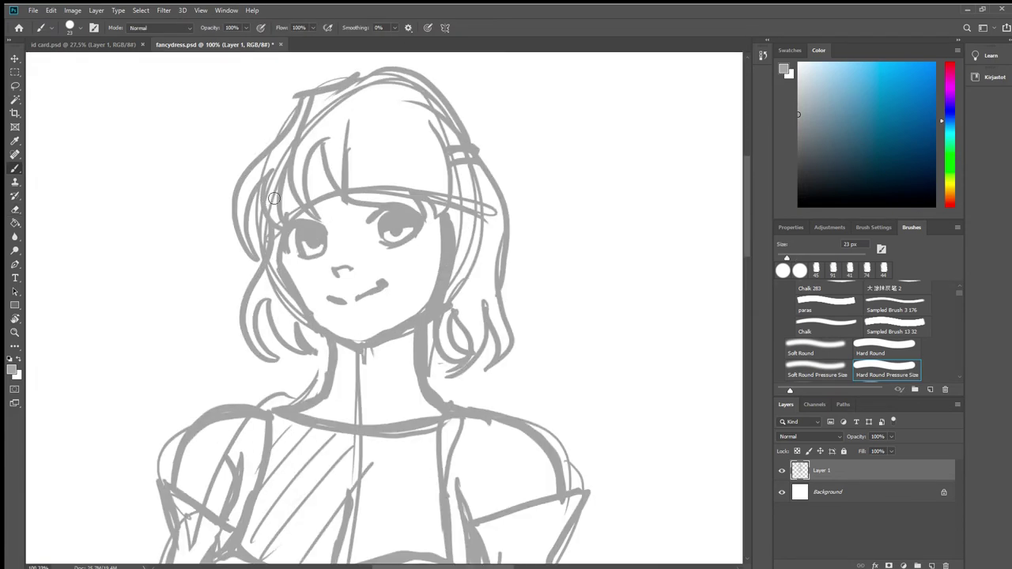
key("e")
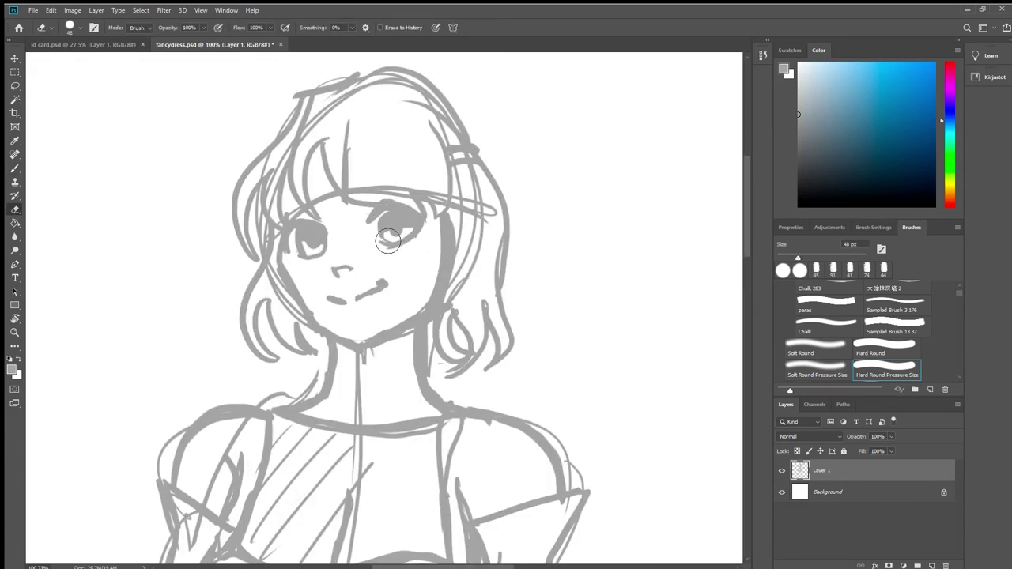
scroll(322, 250, "up", 2)
scroll(316, 260, "down", 1)
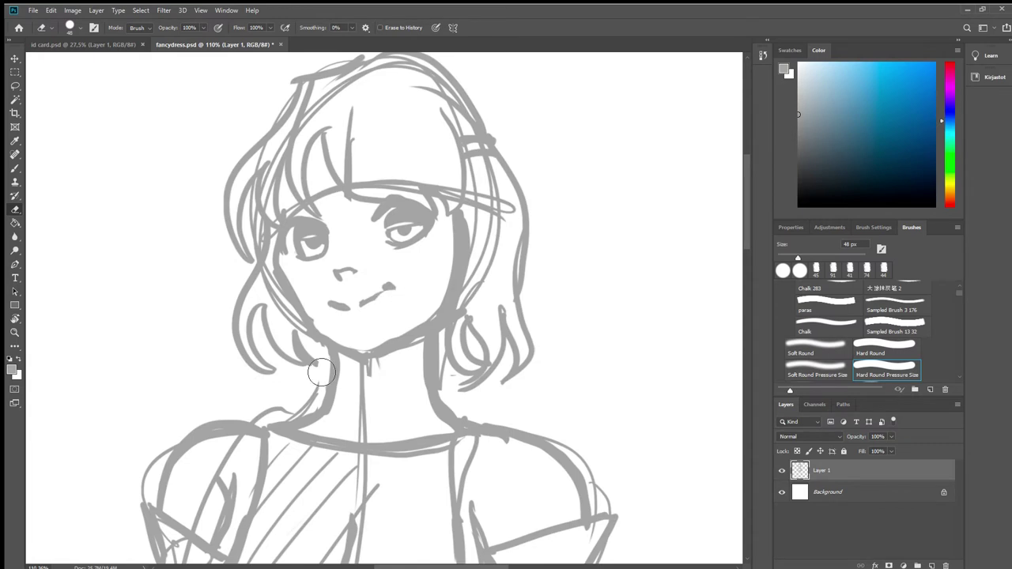
Step: Reshape the smile's corners and add a short lower-lip line under the mouth
key("b")
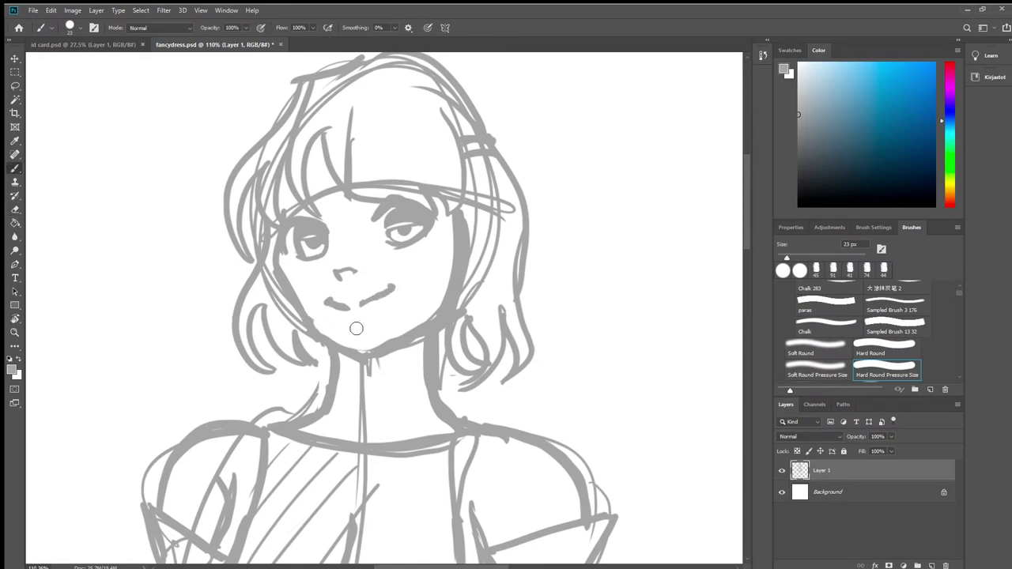
left_click_drag(348, 327, 372, 322)
scroll(355, 221, "down", 4)
scroll(370, 171, "up", 2)
Step: Draw a curved side lock beside the right cheek and erase the leftover head construction lines
left_click_drag(413, 246, 404, 298)
key("e")
mouse_move(317, 202)
left_mouse_down()
mouse_move(384, 155)
mouse_move(421, 198)
mouse_move(435, 249)
mouse_move(419, 316)
mouse_move(401, 214)
mouse_move(418, 242)
mouse_move(285, 293)
mouse_move(313, 328)
left_mouse_up()
Step: Redraw the left cheek and jaw contour with the brush, replacing the first stroke
left_click(14, 169)
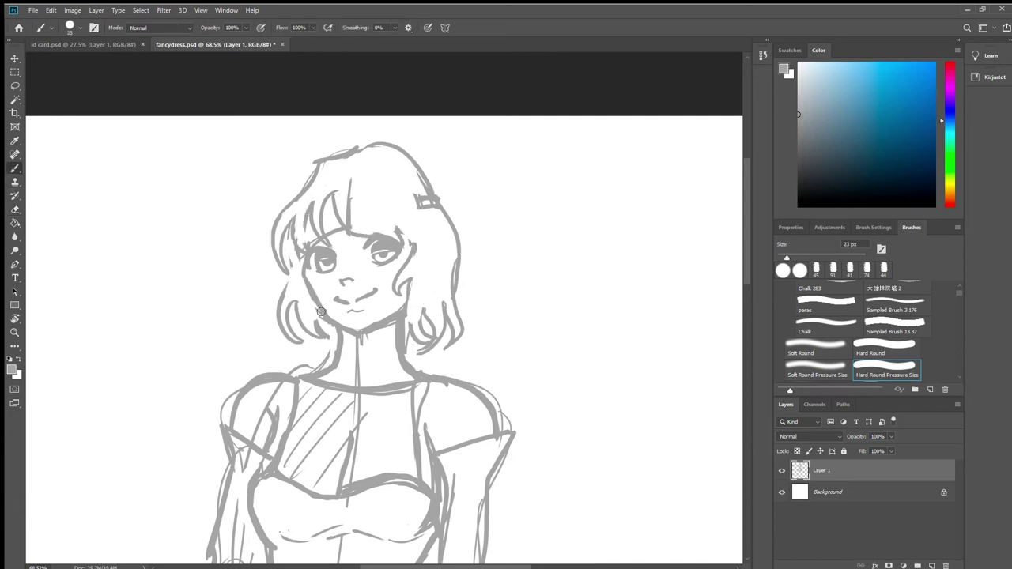
scroll(291, 258, "up", 6)
mouse_move(319, 282)
left_mouse_down()
mouse_move(314, 310)
mouse_move(344, 365)
left_mouse_up()
key("ctrl+z")
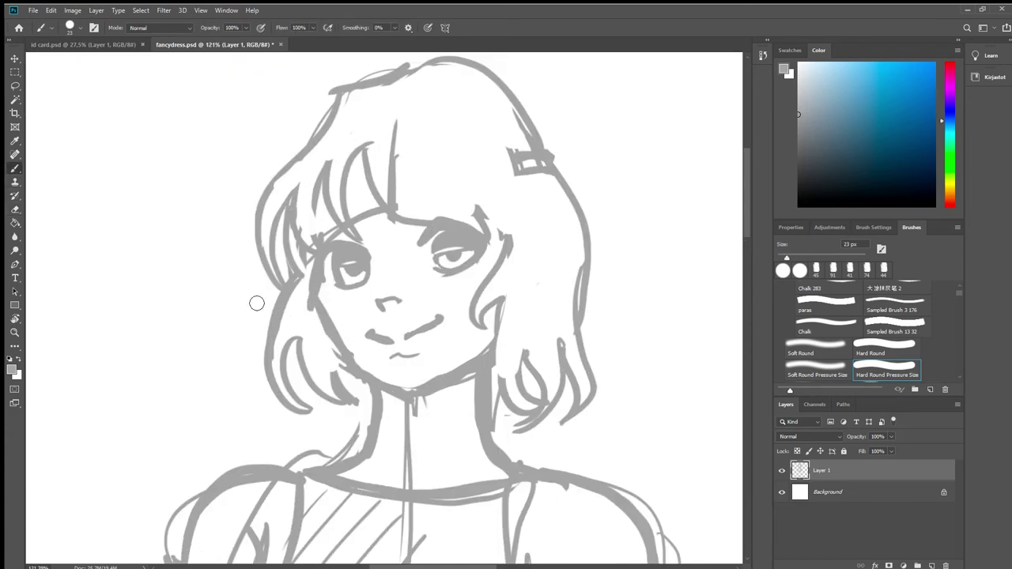
left_click_drag(314, 312, 340, 356)
Step: Lasso the left eye area, adjust it with Free Transform and clear the selection
left_click(14, 86)
left_click_drag(375, 249, 336, 233)
key("ctrl+t")
mouse_move(421, 234)
left_mouse_down()
mouse_move(416, 244)
mouse_move(411, 209)
left_mouse_up()
key("Return")
key("ctrl+d")
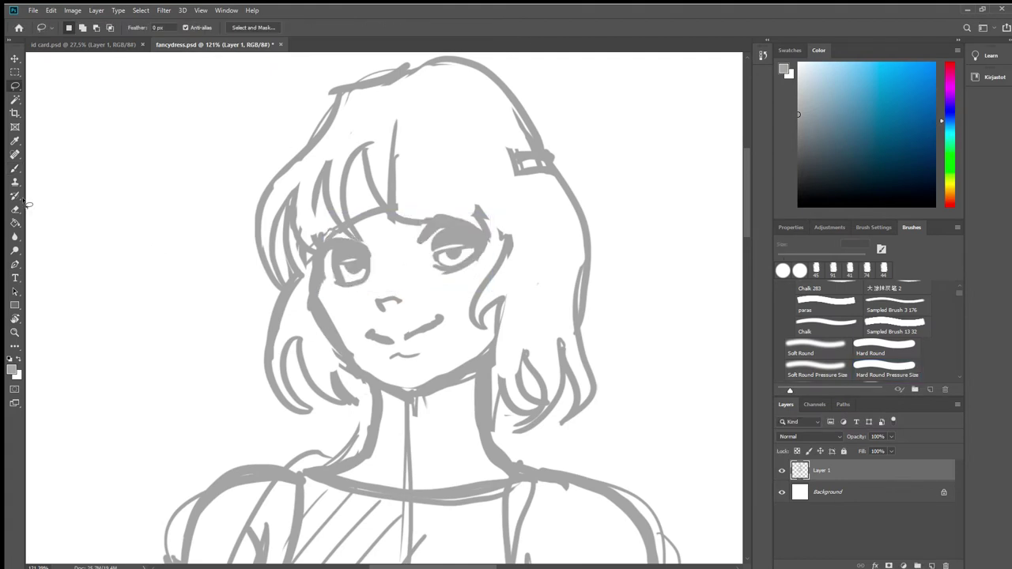
Step: Clean up the jawline with the eraser and draw small hair strands beside the right eye
left_click(14, 210)
mouse_move(346, 365)
left_mouse_down()
mouse_move(355, 341)
mouse_move(399, 381)
left_mouse_up()
key("b")
left_click_drag(483, 217, 497, 242)
left_click_drag(502, 248, 485, 270)
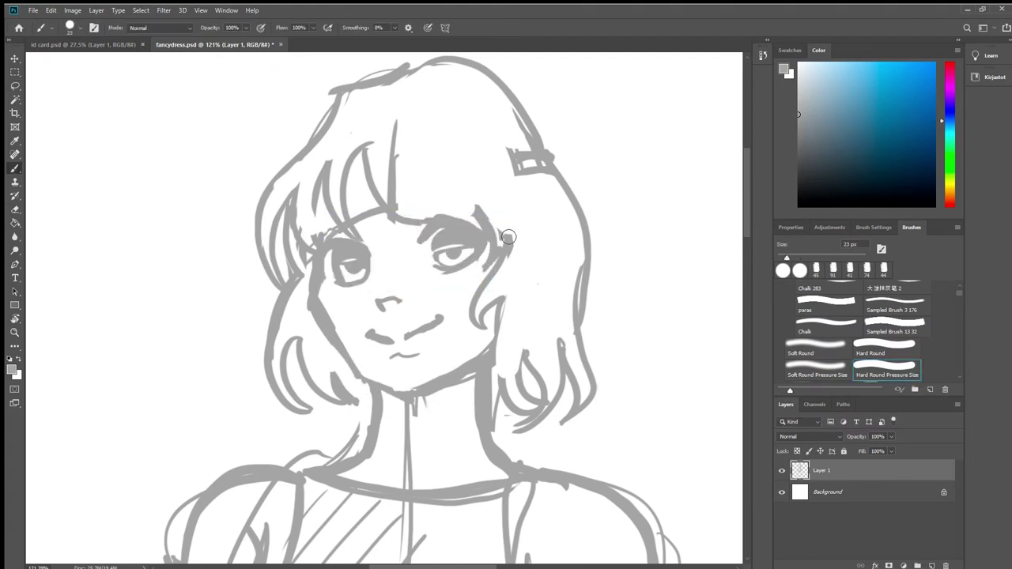
Step: Draw a thick hairband on the right side of the head and a bang strand beside it
left_click_drag(476, 180, 514, 171)
left_click_drag(478, 166, 514, 155)
left_click_drag(460, 118, 475, 207)
left_click_drag(477, 187, 498, 229)
mouse_move(482, 176)
left_mouse_down()
mouse_move(522, 172)
mouse_move(521, 113)
left_mouse_up()
Step: Erase the old hair outline around the band and redraw the hair contour above and below it
left_click(15, 210)
mouse_move(563, 172)
left_mouse_down()
mouse_move(575, 187)
mouse_move(458, 278)
left_mouse_up()
key("b")
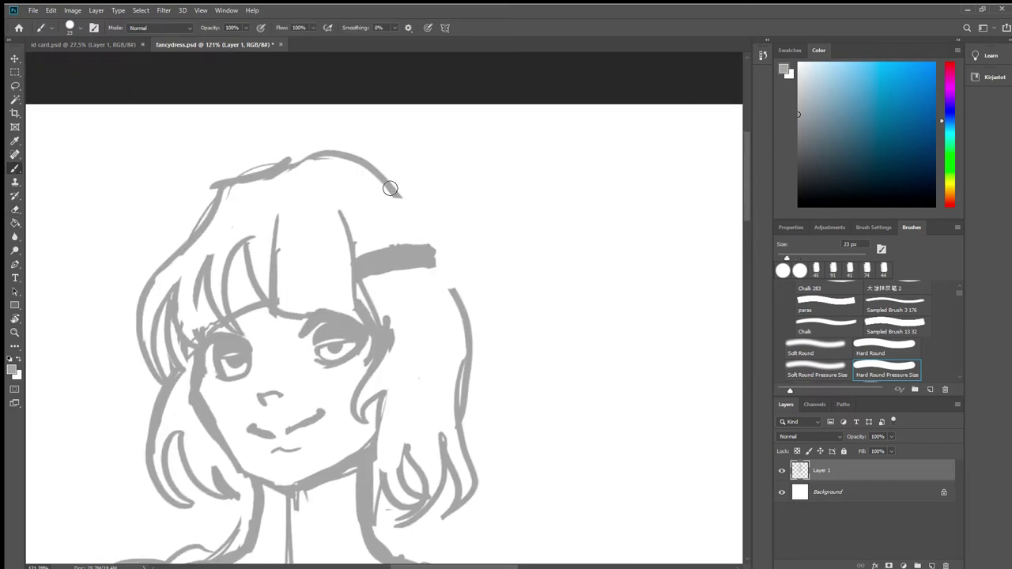
left_click_drag(388, 187, 431, 256)
left_click_drag(436, 265, 444, 278)
Step: Erase the curled tips of the right-side hair and redraw them as shorter pointed strands
scroll(434, 346, "down", 2)
scroll(438, 343, "down", 1)
key("e")
left_click_drag(409, 431, 473, 421)
scroll(308, 340, "down", 3)
key("b")
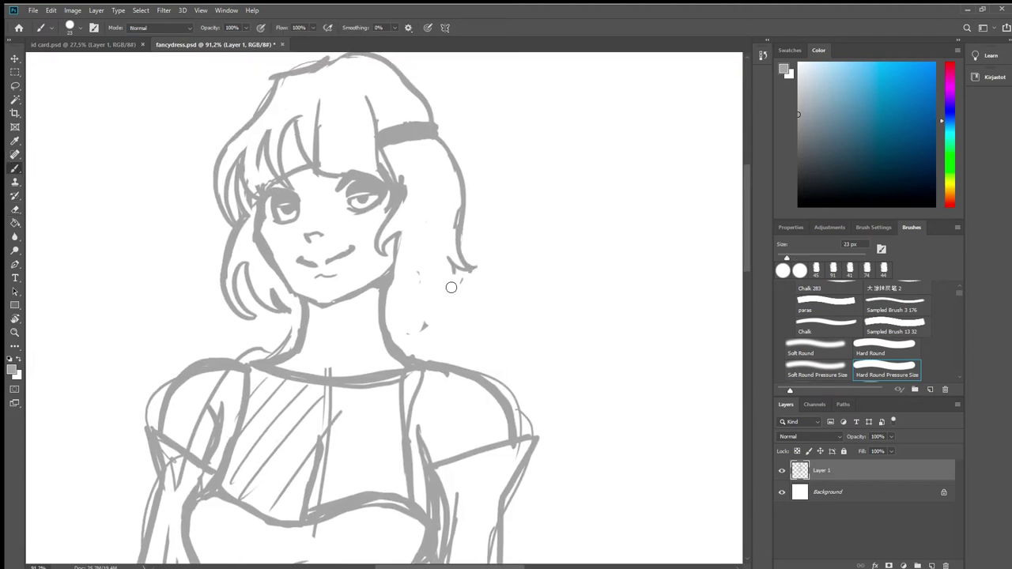
left_click_drag(451, 263, 430, 290)
left_click_drag(424, 264, 404, 291)
left_click_drag(401, 252, 389, 271)
Step: Erase the bangs' lower edge and redraw it as loose strands over the forehead
scroll(348, 226, "down", 10)
scroll(353, 227, "up", 3)
key("e")
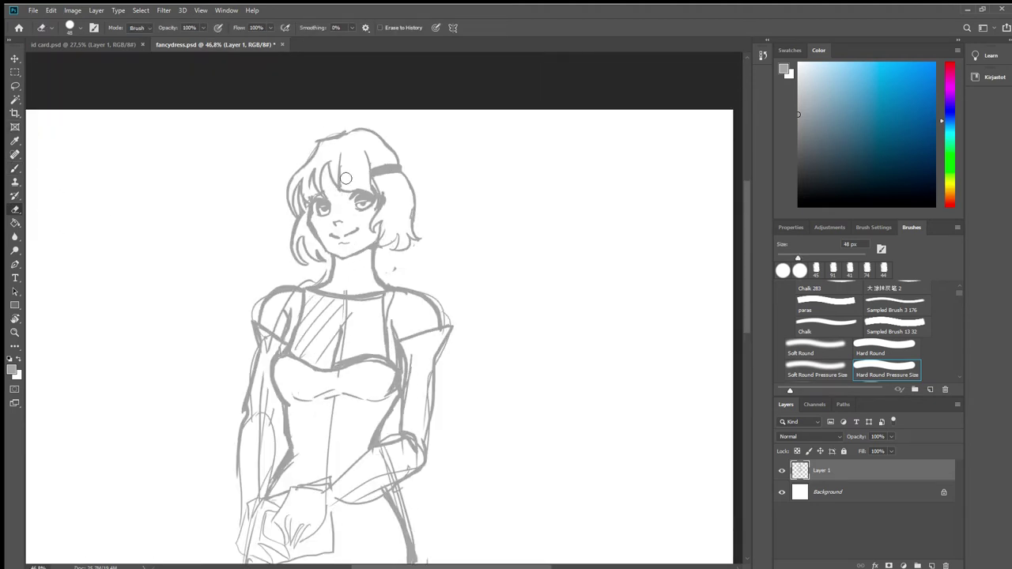
key("b")
Step: Redraw the right sleeve hem and the outer and inner contours of that upper arm, then clean them up
left_click_drag(379, 205, 406, 98)
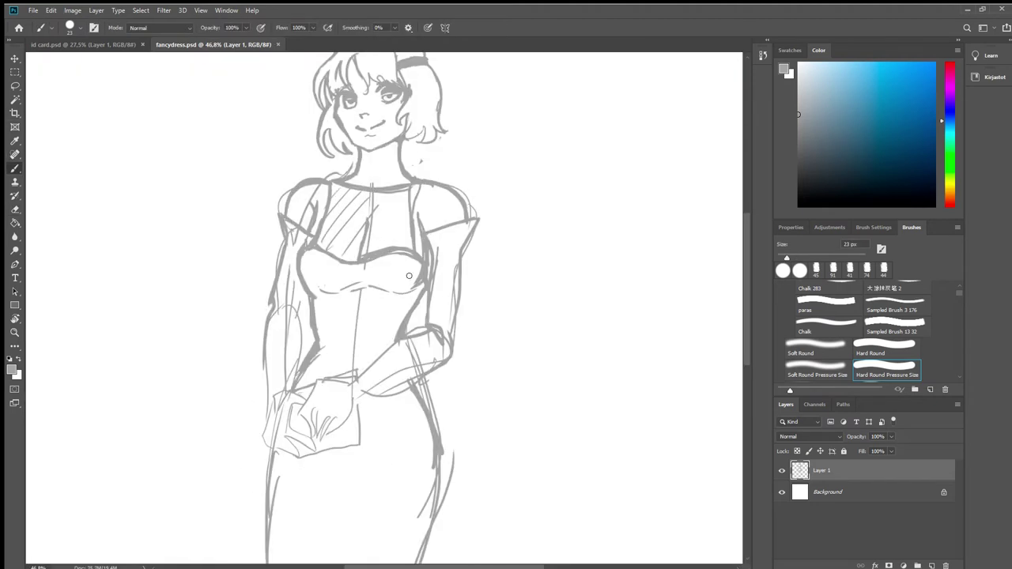
left_click_drag(430, 231, 480, 218)
left_click_drag(465, 246, 452, 348)
left_click_drag(429, 249, 426, 331)
left_click(17, 210)
Step: Redraw the left forearm and hand holding the clutch, and erase the arm's construction lines
key("b")
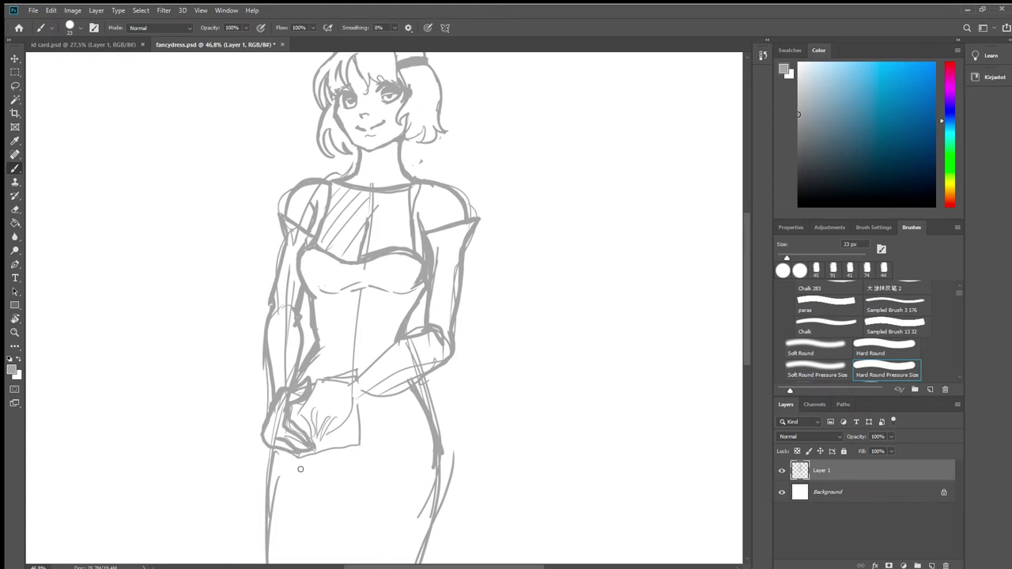
key("e")
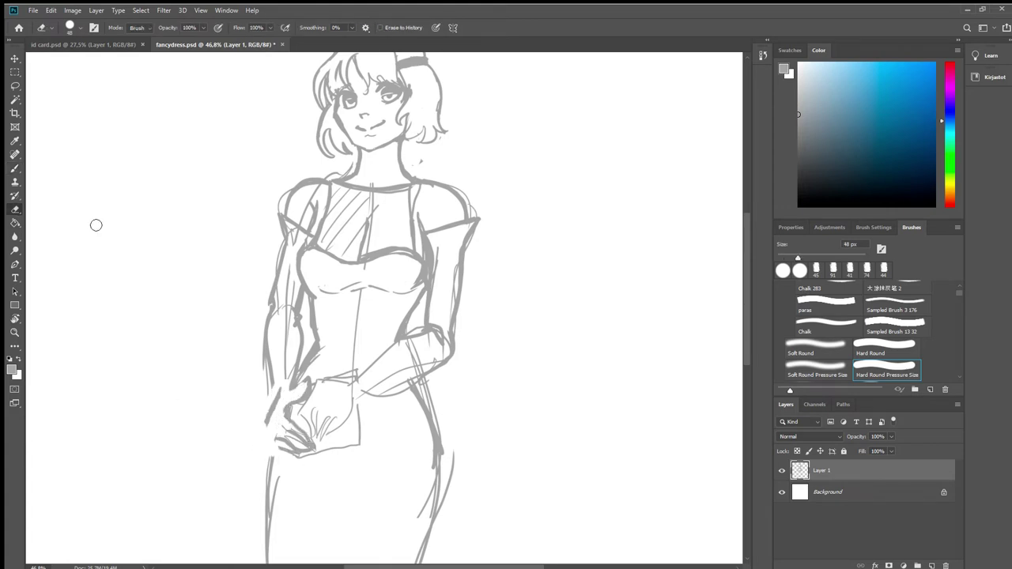
key("b")
left_click(13, 208)
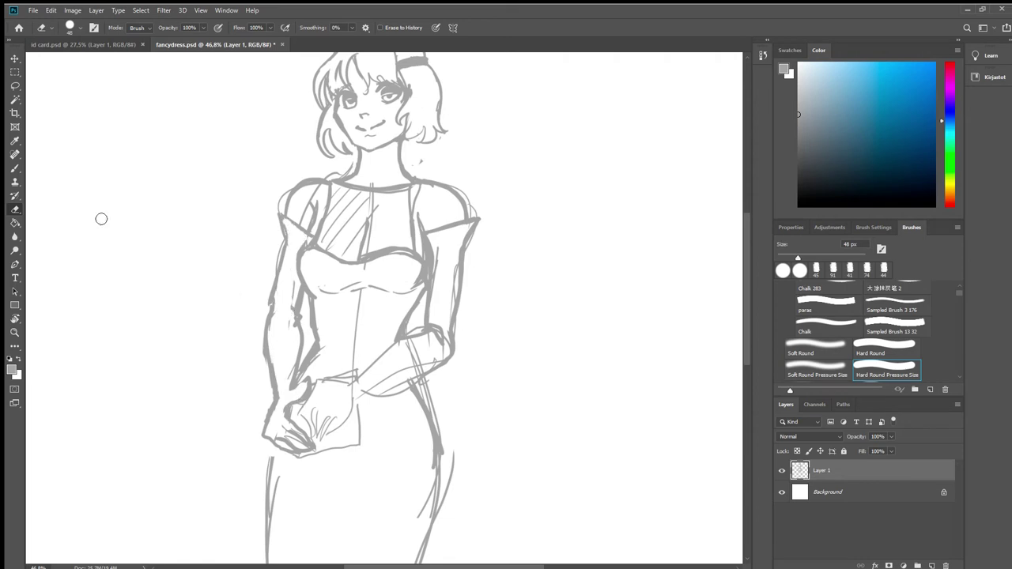
Step: Add crease strokes at the left elbow and save the document
key("b")
left_click_drag(278, 306, 294, 311)
key("ctrl+s")
Step: Erase the overlapping construction lines between the left sleeve and the chest panel
scroll(380, 355, "down", 3)
scroll(372, 344, "up", 5)
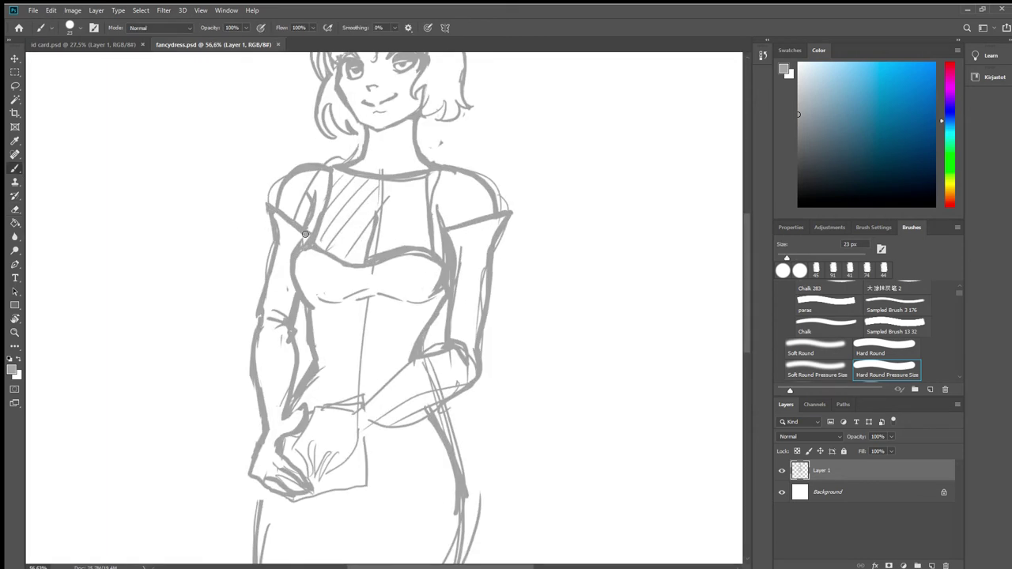
key("e")
left_click_drag(312, 197, 310, 249)
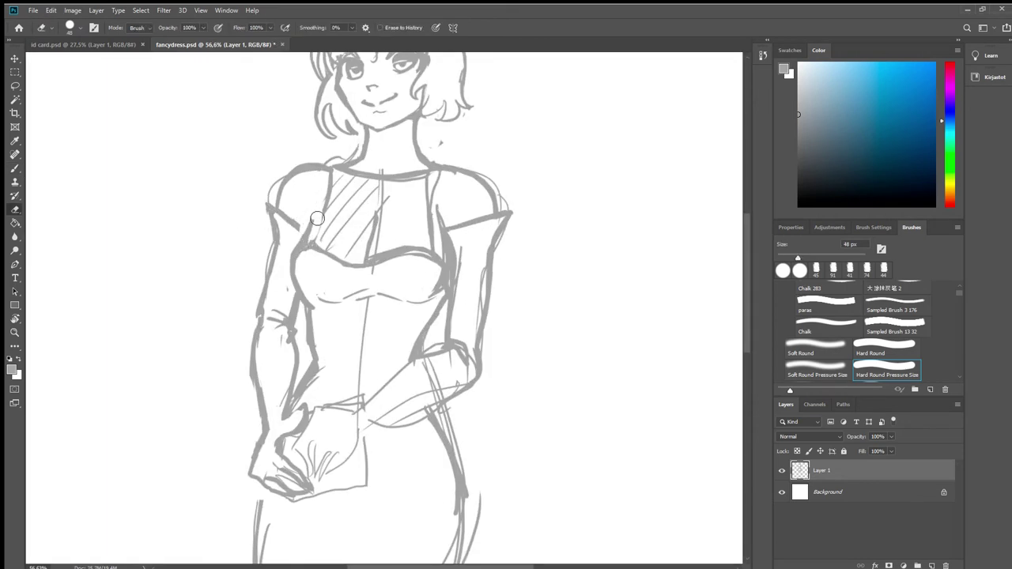
Step: Erase the hatching and guide lines inside the dress's chest panel and touch up the corner of its neckline
key("b")
scroll(295, 239, "down", 2)
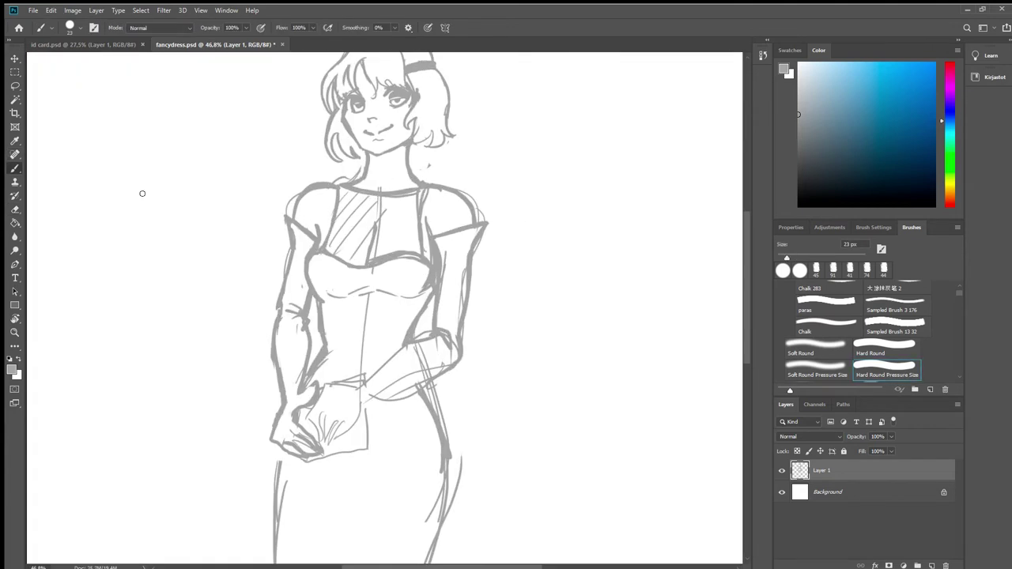
key("e")
left_click_drag(335, 195, 339, 255)
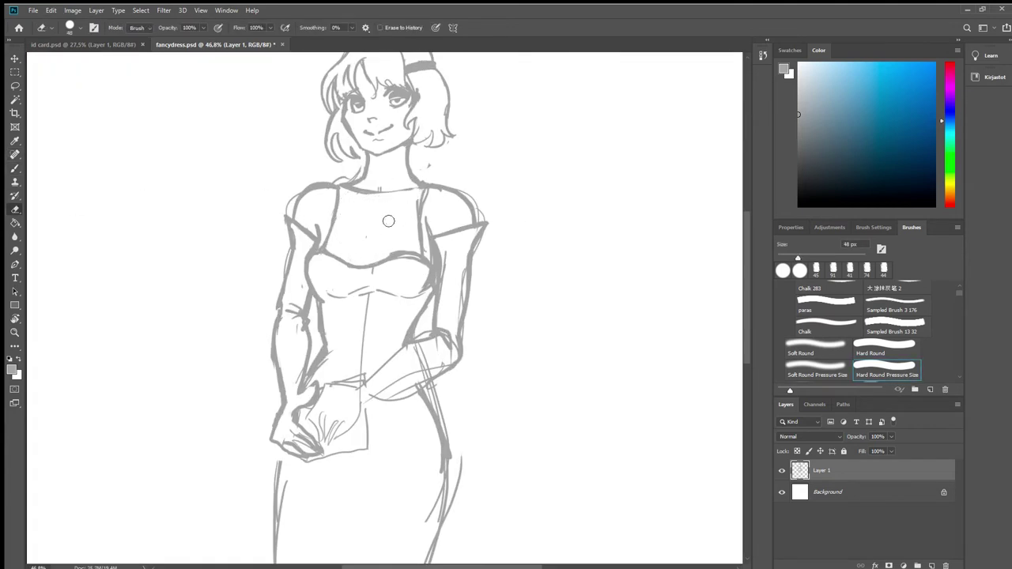
key("b")
mouse_move(427, 192)
left_mouse_down()
mouse_move(420, 255)
mouse_move(424, 194)
left_mouse_up()
scroll(324, 174, "down", 5)
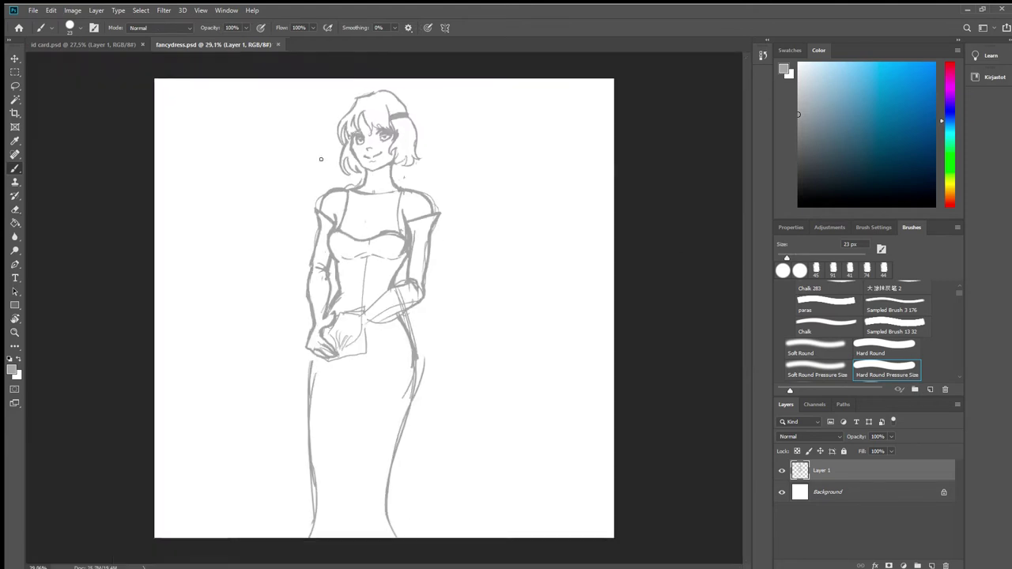
Step: Draw a short vertical cleavage line in the middle of the chest panel and save the document
scroll(316, 174, "up", 9)
left_click_drag(408, 311, 410, 263)
scroll(404, 355, "down", 9)
key("ctrl+s")
Step: Erase the sketchy right forearm lines and redraw the forearm's contours from elbow to wrist, undoing the last stroke
scroll(340, 229, "up", 6)
key("e")
mouse_move(406, 336)
left_mouse_down()
mouse_move(427, 348)
mouse_move(447, 335)
left_mouse_up()
key("b")
left_click_drag(358, 379, 450, 325)
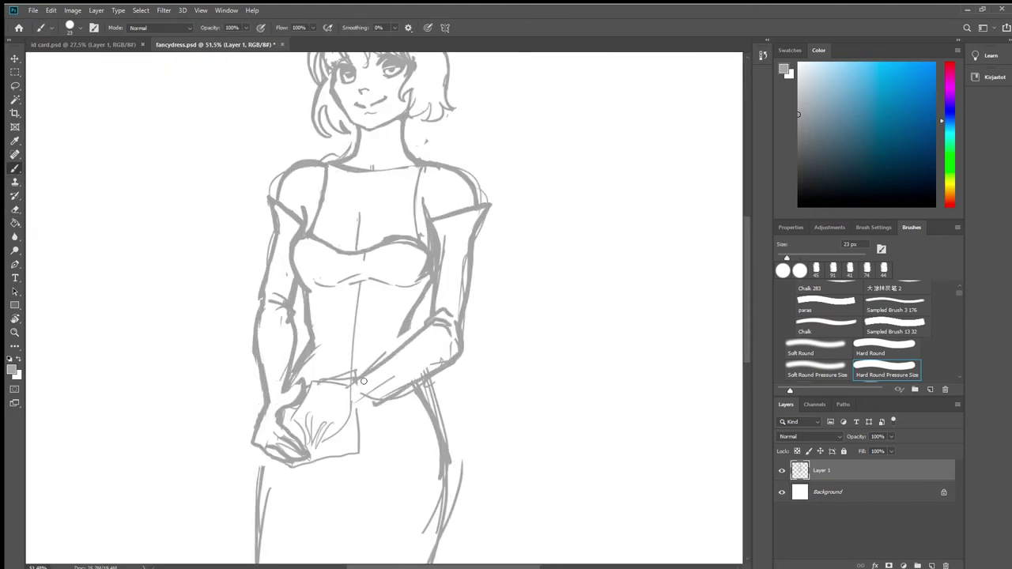
key("ctrl+z")
Step: Draw the right hand's wrist and fingers resting on the clutch and erase the construction lines around them
left_click_drag(364, 381, 322, 387)
left_click_drag(328, 439, 346, 418)
left_click_drag(345, 422, 422, 377)
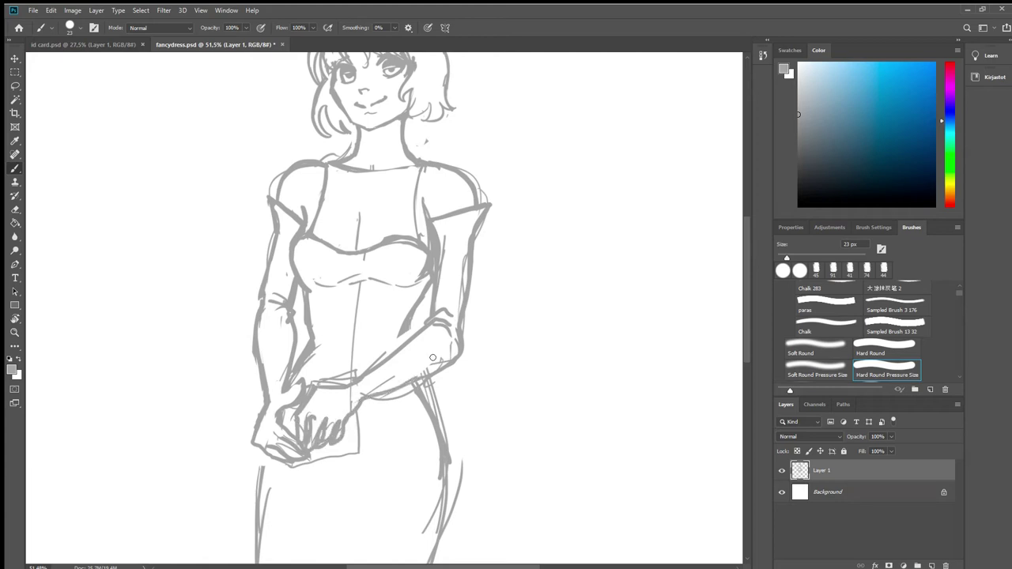
key("e")
left_click_drag(316, 409, 363, 306)
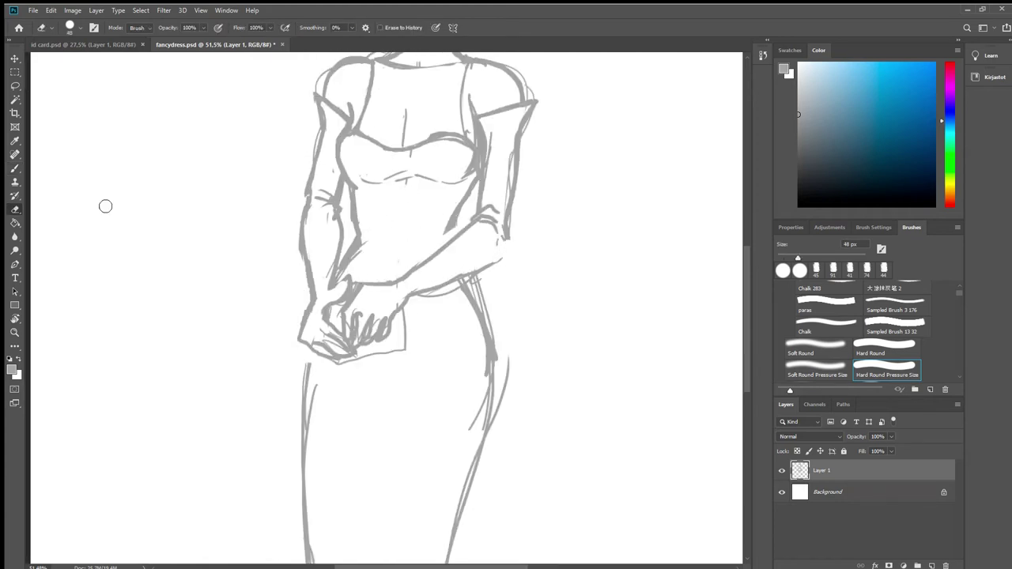
Step: Redraw the right hip and both side contours of the skirt, then erase the overlapping sketch lines
key("b")
left_click_drag(463, 211, 400, 271)
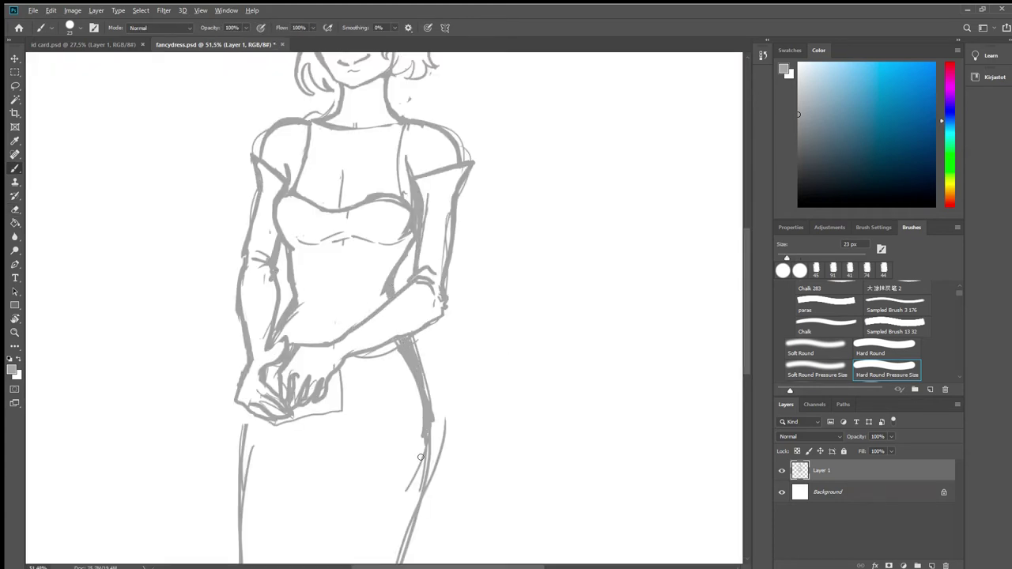
scroll(421, 457, "down", 6)
left_click_drag(311, 354, 322, 495)
left_click(14, 208)
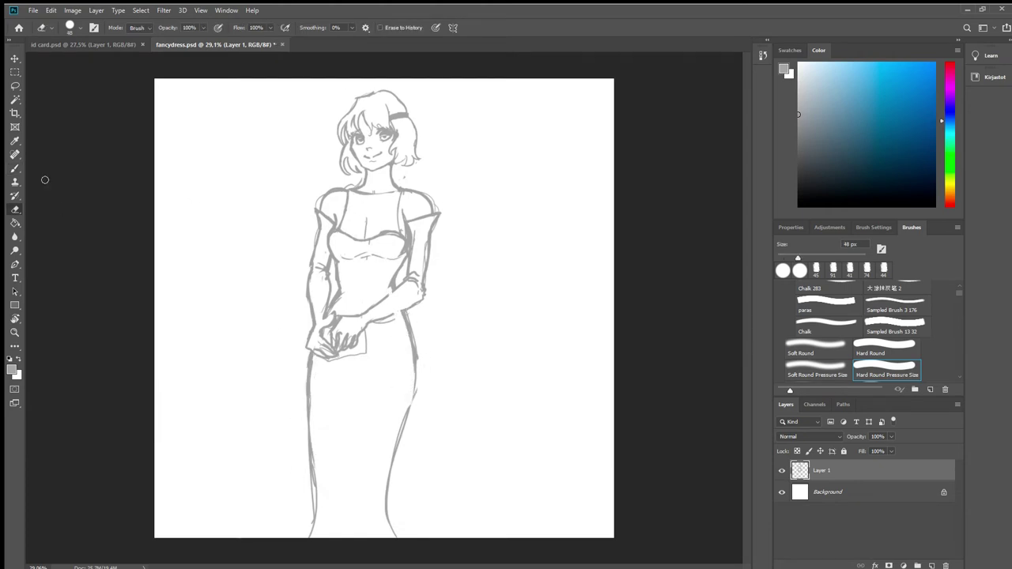
Step: Flip the whole canvas horizontally to check the drawing in mirror view
key("b")
scroll(373, 160, "up", 9)
left_click(14, 210)
scroll(134, 208, "up", 3)
left_click(72, 10)
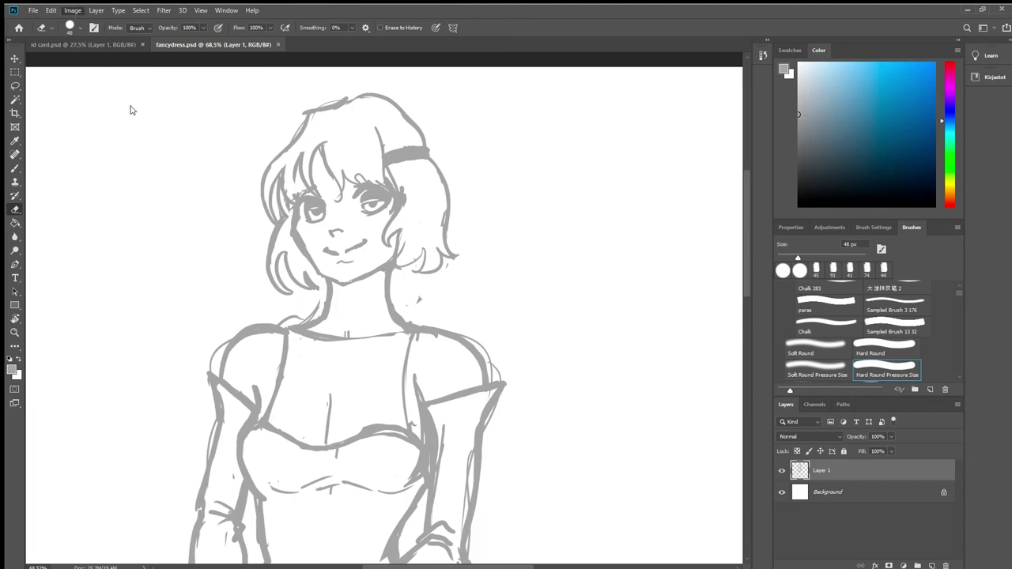
left_click(261, 163)
scroll(255, 290, "down", 3)
scroll(269, 291, "up", 3)
Step: Lasso the head and neck, adjust their placement slightly with Free Transform, and deselect
key("l")
mouse_move(283, 297)
left_mouse_down()
mouse_move(222, 214)
mouse_move(278, 305)
left_mouse_up()
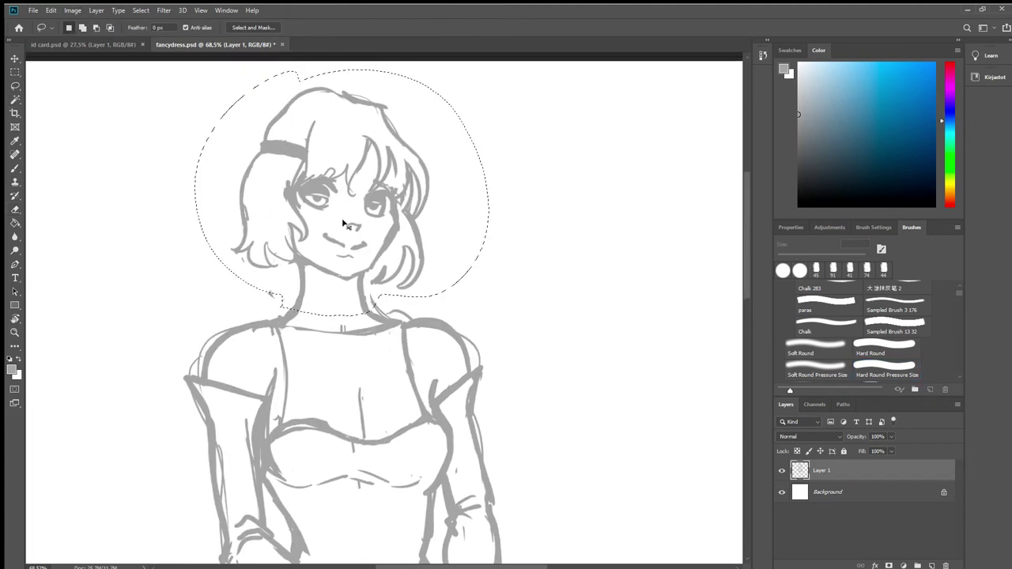
key("ctrl+t")
left_click_drag(340, 178, 342, 178)
left_click(511, 27)
key("ctrl+d")
Step: Erase the stray lines around the neck and redraw its join with the shoulder
left_click(14, 210)
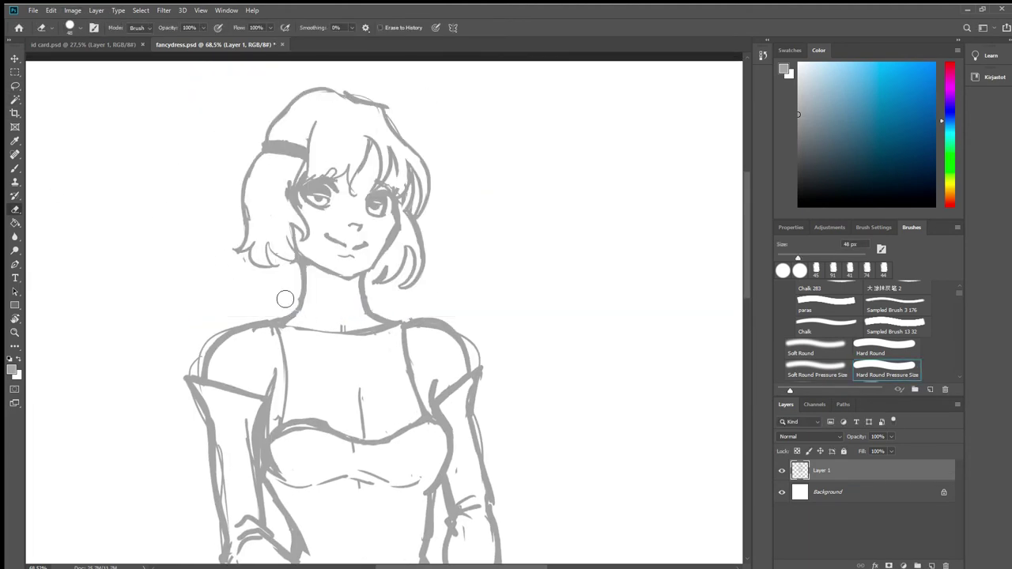
key("b")
left_click_drag(391, 325, 411, 324)
scroll(387, 327, "down", 9)
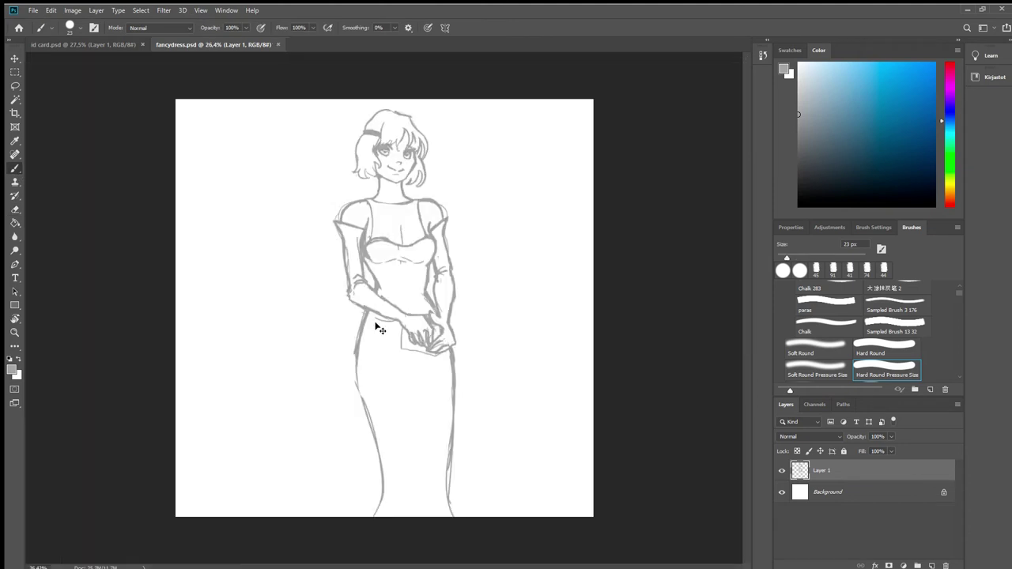
Step: Redraw the skirt's hip contour below the crossing forearm with a bolder line
scroll(368, 467, "up", 6)
left_click_drag(340, 276, 363, 383)
scroll(396, 316, "down", 6)
scroll(443, 243, "up", 7)
Step: Redraw the clutch's outline around the hands with bolder lines and flip the canvas back horizontally
key("e")
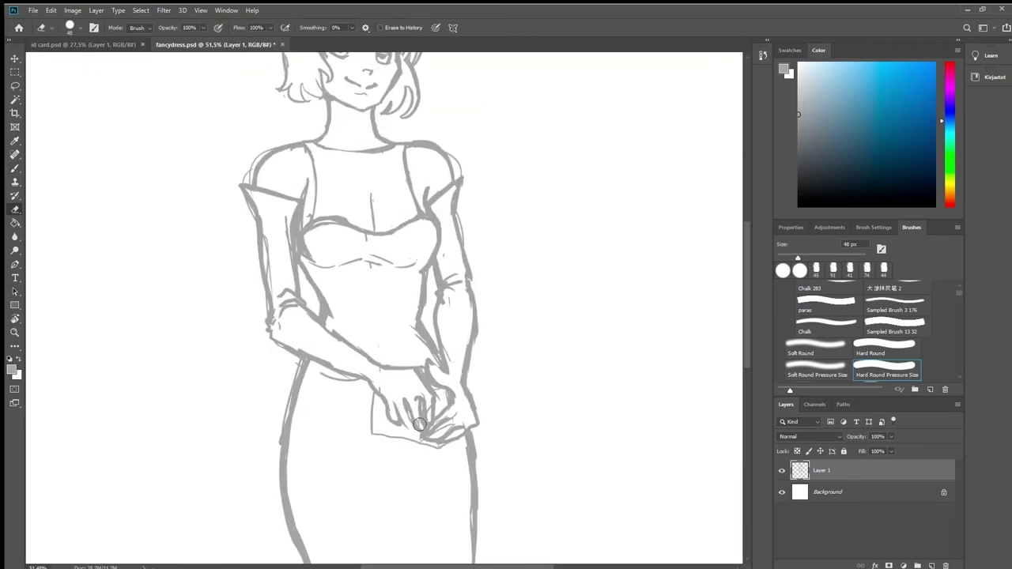
key("b")
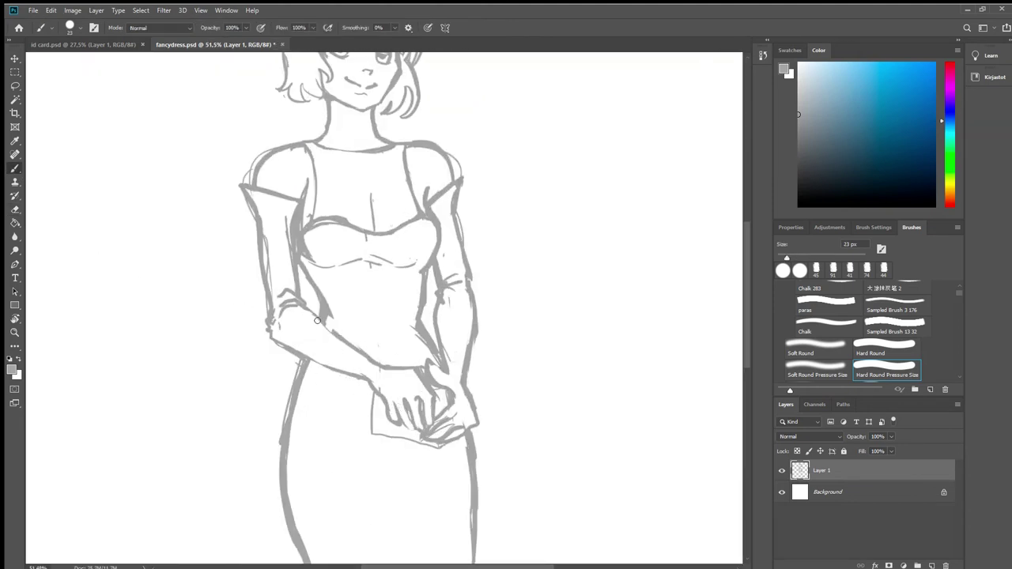
left_click_drag(373, 392, 424, 438)
left_click_drag(405, 363, 390, 407)
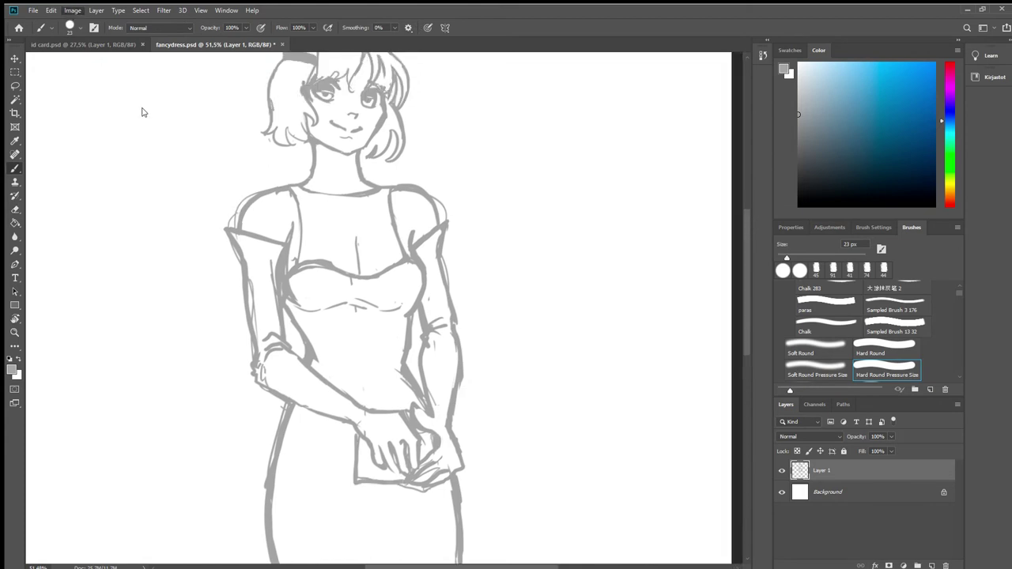
left_click(231, 166)
Step: Draw a strap running from the clutch across the torso to the shoulder and save the document
mouse_move(265, 369)
left_mouse_down()
mouse_move(253, 356)
mouse_move(232, 377)
left_mouse_up()
mouse_move(251, 419)
left_mouse_down()
mouse_move(341, 201)
mouse_move(312, 227)
mouse_move(291, 204)
left_mouse_up()
key("ctrl+z")
scroll(384, 90, "down", 5)
key("ctrl+s")
Step: Redraw strands of the hair fringe and refine the chin line of the face
scroll(384, 90, "up", 9)
scroll(221, 257, "up", 5)
key("e")
key("b")
left_click_drag(261, 172, 266, 217)
left_click_drag(287, 185, 301, 223)
left_click_drag(342, 373, 346, 347)
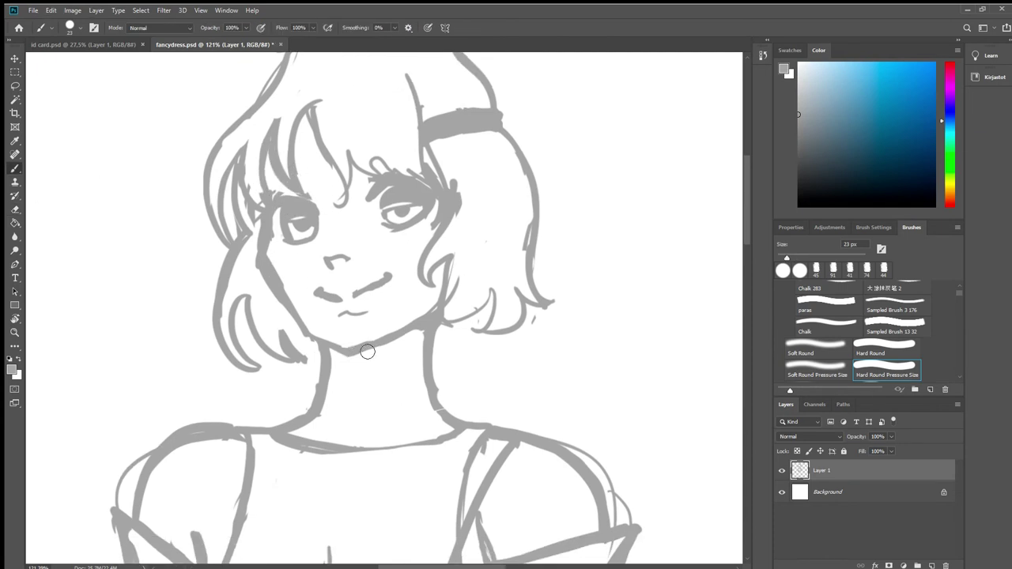
Step: Clean up the lines around the eyes with a 15 px eraser
scroll(367, 351, "up", 3)
key("e")
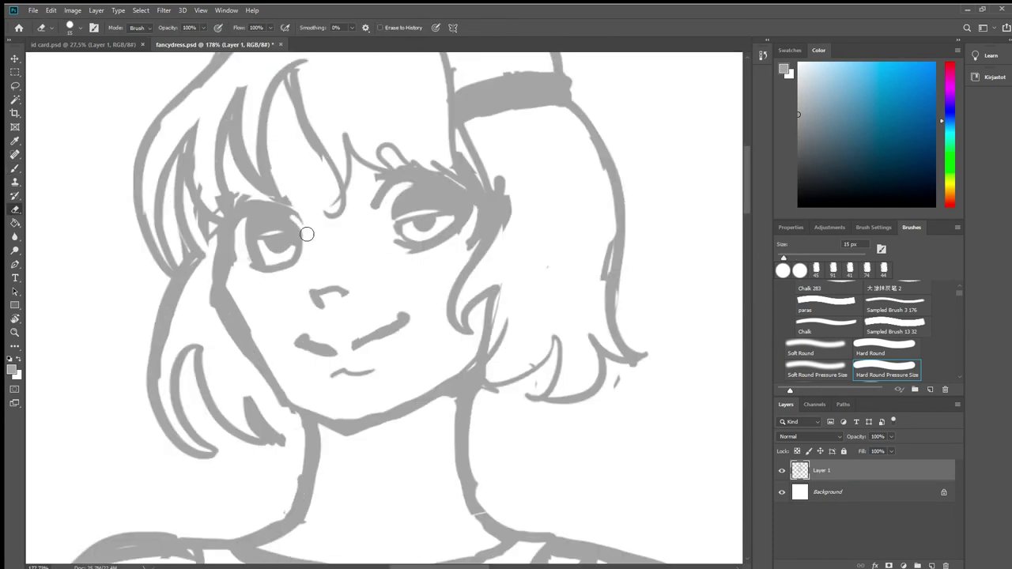
scroll(316, 178, "down", 3)
key("b")
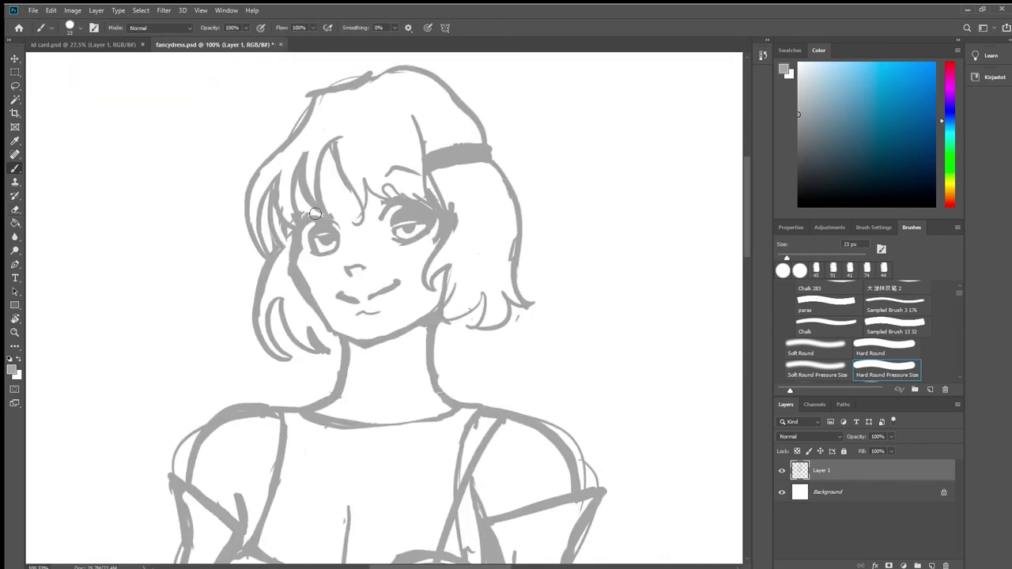
Step: Draw additional contour strokes along both lower sides of the skirt with the 23 px brush
scroll(372, 261, "down", 3)
scroll(371, 261, "up", 1)
key("e")
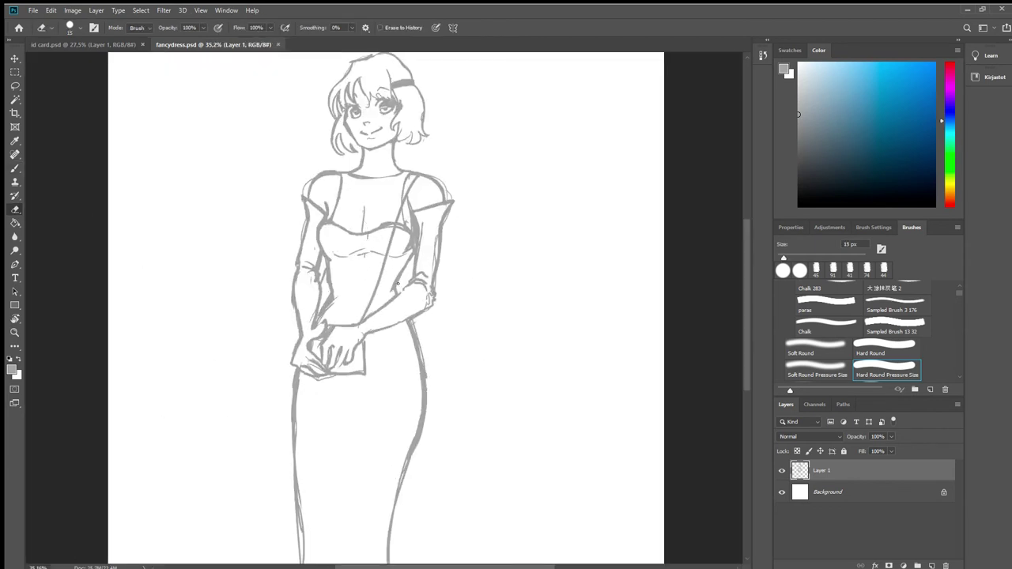
key("b")
scroll(399, 289, "down", 1)
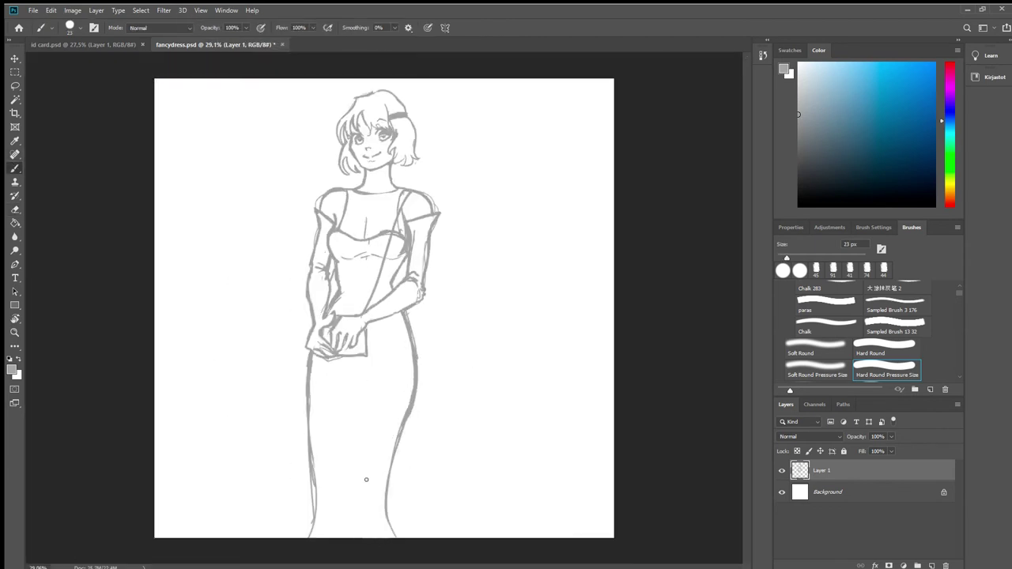
left_click_drag(395, 398, 399, 536)
left_click_drag(312, 465, 311, 538)
Step: Marquee-select the figure from above the head to the lower skirt and crop the canvas to the selection
left_click(15, 72)
left_click_drag(199, 76, 522, 438)
left_click(72, 11)
left_click(89, 130)
Step: Erase the stray line inside the lower right side of the skirt
key("e")
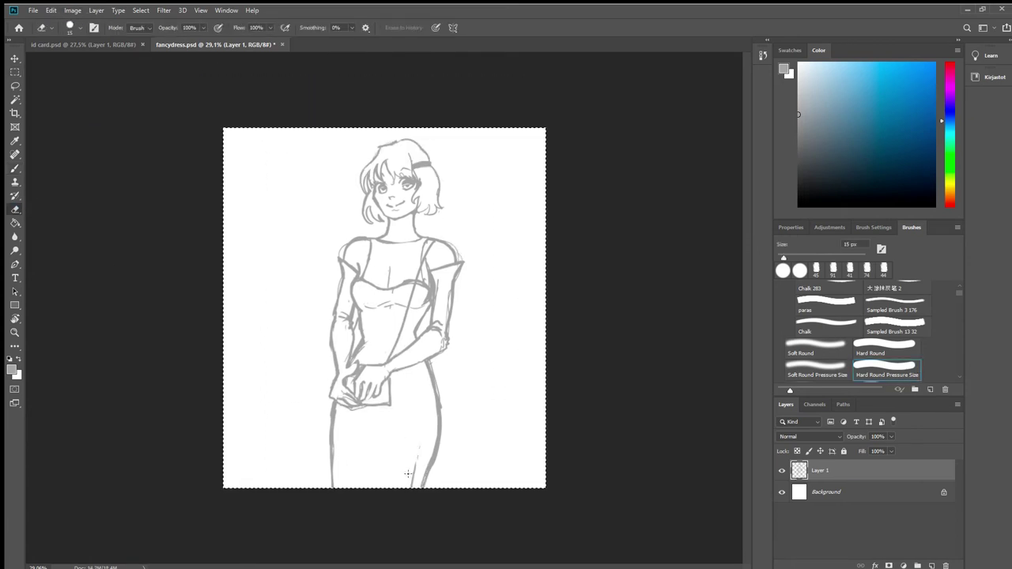
mouse_move(408, 474)
left_mouse_down()
mouse_move(437, 436)
mouse_move(421, 490)
left_mouse_up()
key("b")
Step: Erase the heavy doubled lines between the right sleeve and bodice, then redraw the sleeve's inner edge and the chest panel's edge
scroll(363, 273, "up", 5)
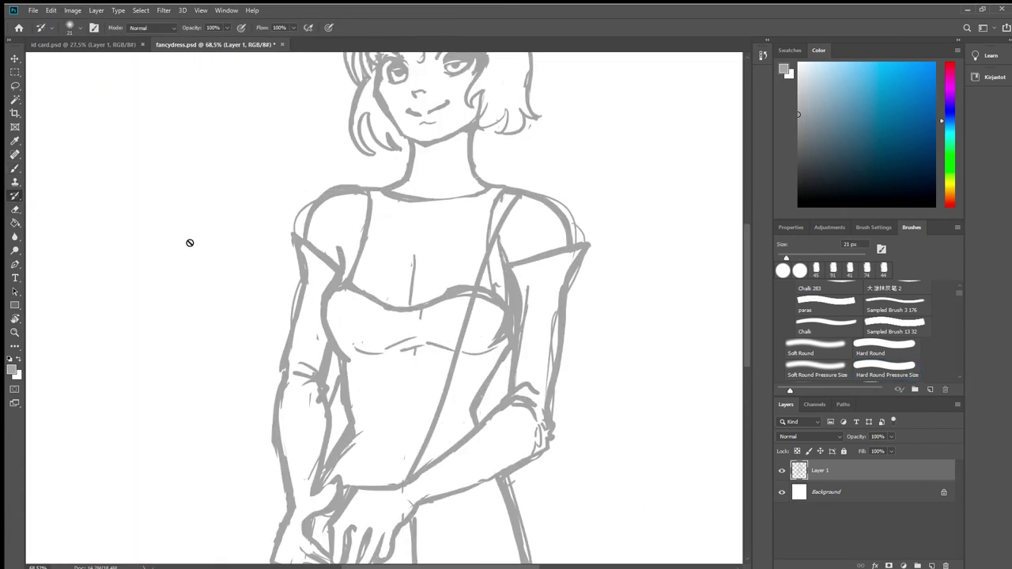
key("e")
left_click_drag(522, 286, 526, 375)
left_click_drag(505, 267, 505, 280)
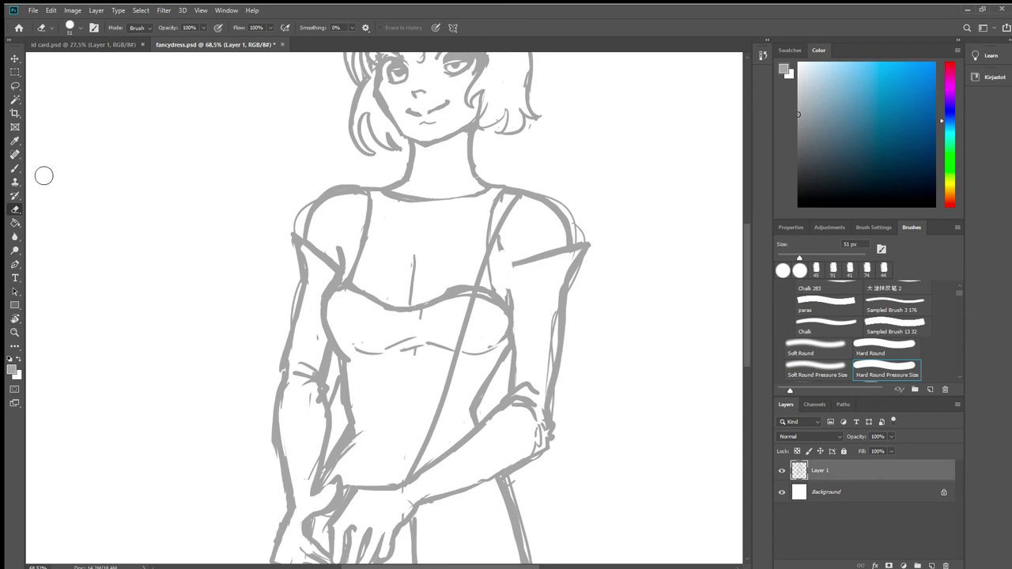
left_click(15, 169)
left_click_drag(497, 242, 505, 309)
left_click_drag(498, 190, 489, 286)
Step: Create a new layer and move it beneath Layer 1
left_click(870, 491)
left_click(870, 471)
left_click(932, 565)
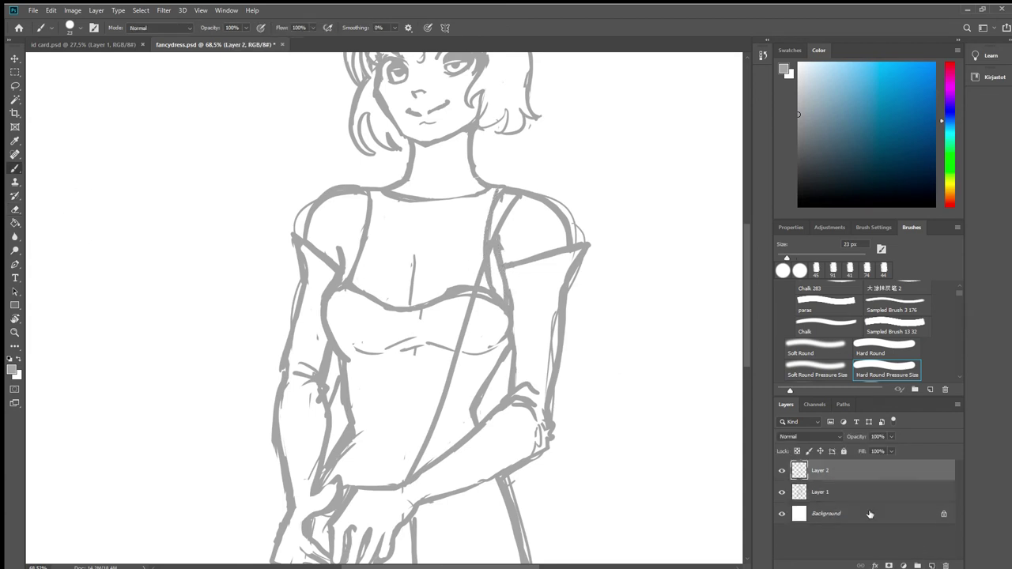
left_click_drag(869, 471, 869, 503)
Step: Paint the chest panel light grey with a larger brush and erase the overspill outside its outline
left_click(799, 96)
left_click_drag(787, 258, 804, 258)
mouse_move(378, 197)
left_mouse_down()
mouse_move(368, 287)
mouse_move(443, 300)
mouse_move(490, 213)
mouse_move(480, 203)
mouse_move(419, 273)
left_mouse_up()
key("e")
left_click_drag(419, 196, 481, 190)
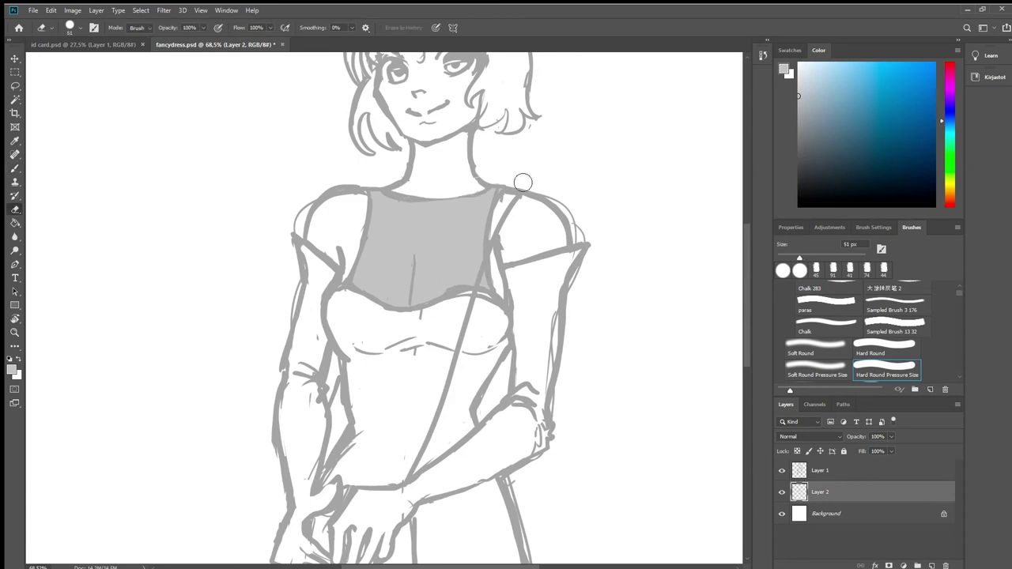
Step: Select Layer 1 and erase the doubled line along the right side of the bust's upper edge
key("alt+bracketright")
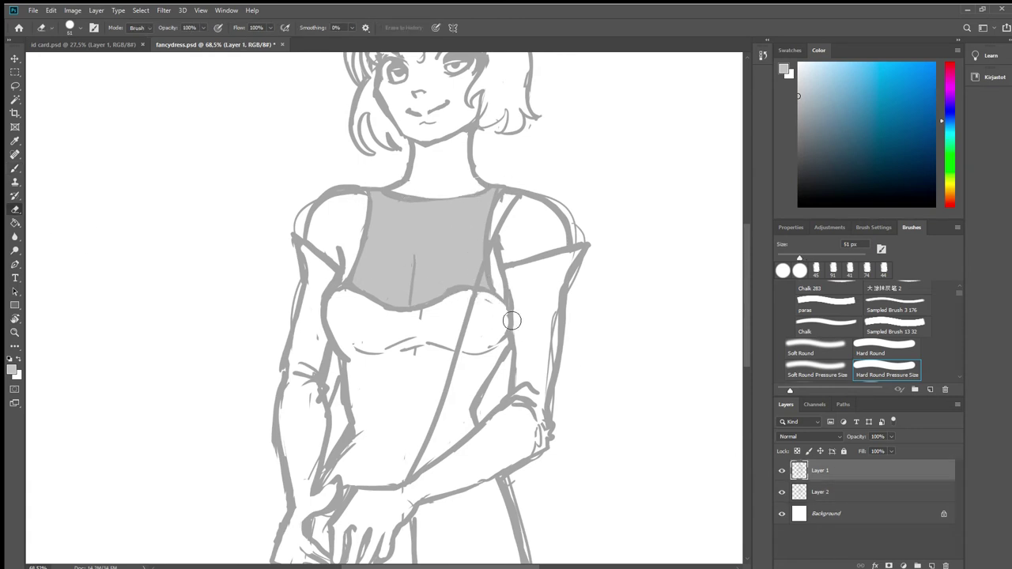
key("b")
scroll(522, 336, "down", 9)
scroll(380, 408, "up", 4)
left_click(880, 495)
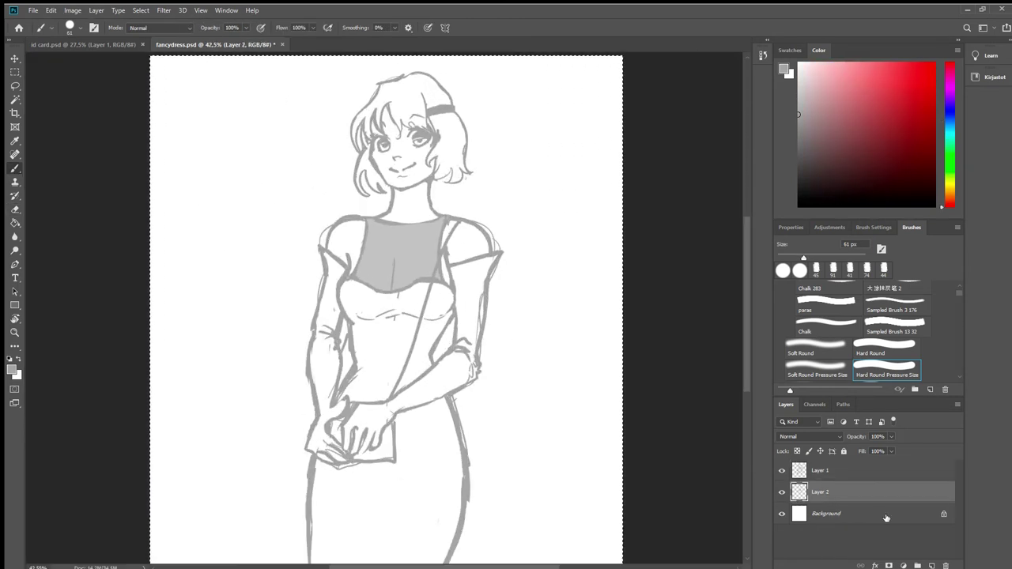
left_click(799, 99)
left_click(799, 121)
scroll(412, 401, "up", 4)
left_click_drag(320, 240, 320, 263)
key("ctrl+z")
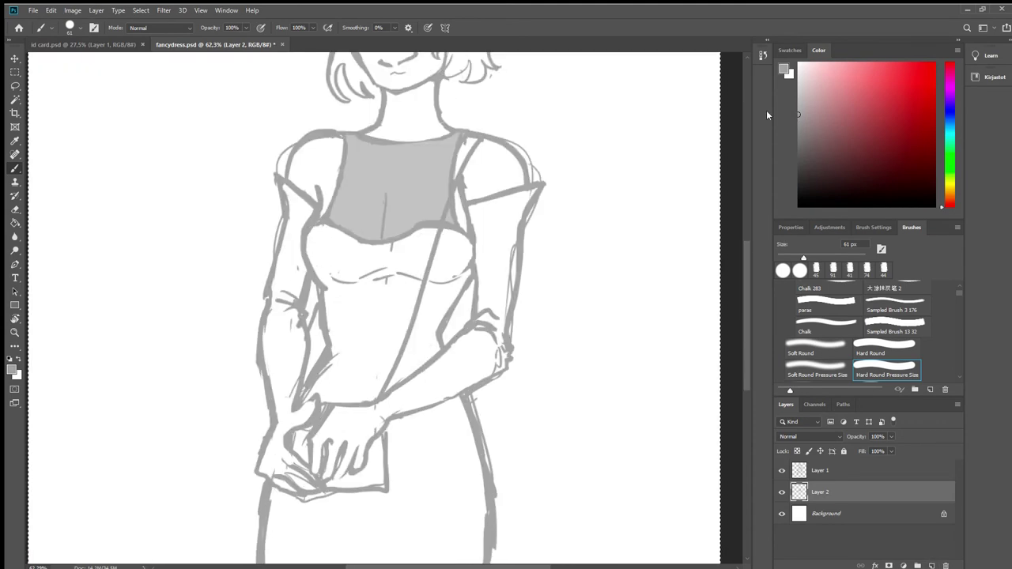
Step: Choose a darker grey, darken the line art on Layer 1 with an image adjustment, and return to Layer 2
left_click(799, 114)
left_click(870, 471)
left_click(72, 10)
left_click(238, 99)
key("b")
key("alt+bracketleft")
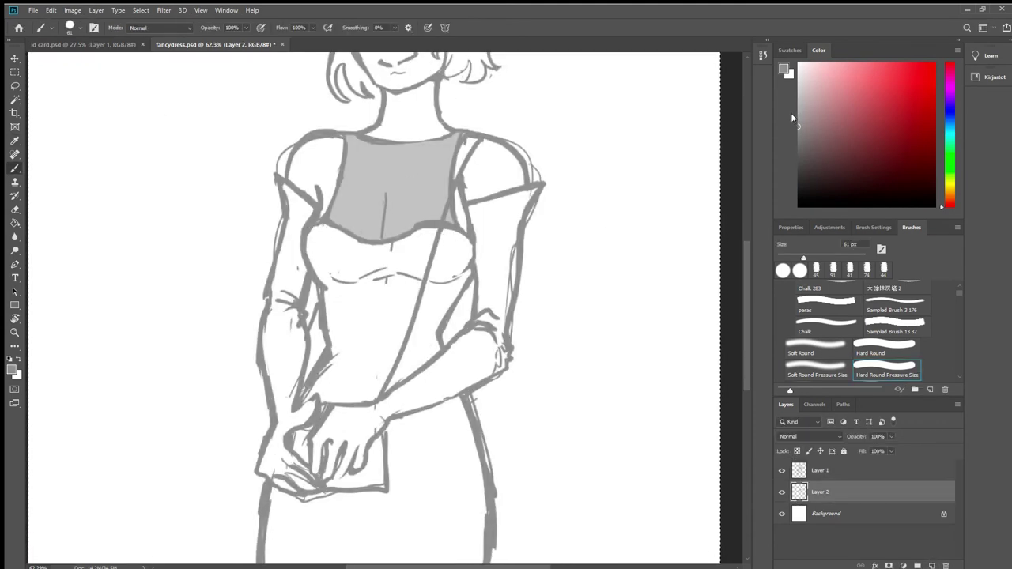
Step: Paint dark grey along the bust's upper edge and down the right side of the bodice
key("ctrl+z")
mouse_move(319, 232)
left_mouse_down()
mouse_move(315, 273)
mouse_move(353, 301)
mouse_move(388, 281)
mouse_move(479, 286)
mouse_move(463, 267)
mouse_move(505, 315)
mouse_move(472, 375)
left_mouse_up()
scroll(673, 386, "down", 8)
Step: Set Layer 1 to a darkening blend mode and reselect Layer 2
left_click(838, 472)
left_click(811, 438)
left_click(813, 487)
left_click(830, 496)
Step: Outline the bodice's left side and the left glove in dark grey, then fill the glove with the Paint Bucket
scroll(353, 300, "up", 4)
left_click_drag(411, 388, 445, 308)
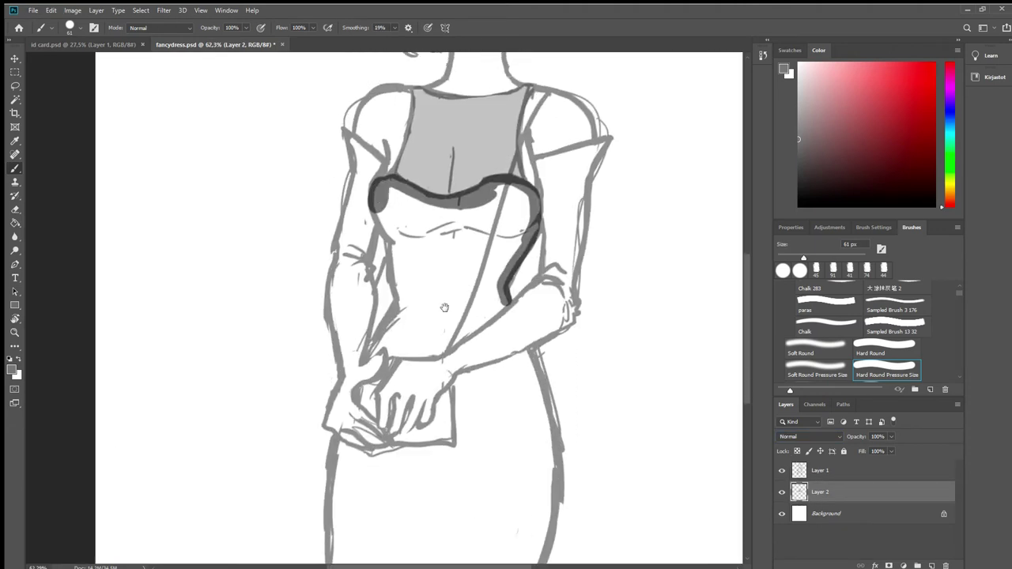
mouse_move(376, 207)
left_mouse_down()
mouse_move(396, 249)
mouse_move(368, 443)
mouse_move(332, 395)
mouse_move(349, 341)
left_mouse_up()
mouse_move(326, 245)
left_mouse_down()
mouse_move(338, 370)
mouse_move(346, 128)
mouse_move(369, 210)
mouse_move(368, 360)
left_mouse_up()
left_click(15, 223)
left_click(351, 285)
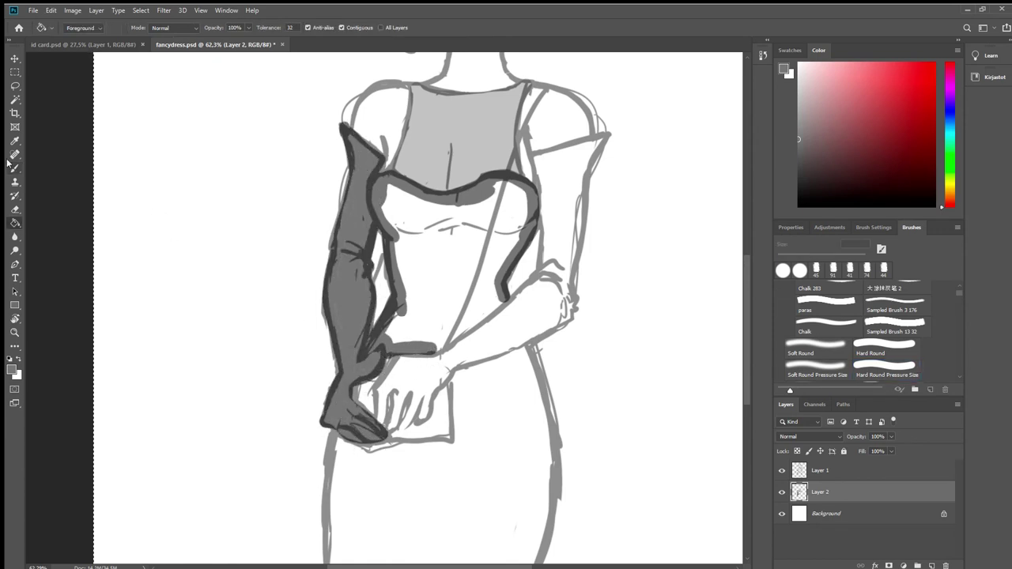
Step: Outline the right glove in the same grey along the forearm, elbow and upper arm
left_click(15, 169)
left_click_drag(453, 355, 547, 272)
left_click_drag(537, 159, 546, 252)
mouse_move(554, 298)
left_mouse_down()
mouse_move(609, 133)
mouse_move(587, 261)
mouse_move(539, 392)
mouse_move(473, 243)
left_mouse_up()
Step: Outline the skirt's sides and trace the lower edge of the right forearm in the same grey
left_click_drag(460, 185, 443, 454)
mouse_move(261, 267)
left_mouse_down()
mouse_move(264, 459)
mouse_move(431, 452)
left_mouse_up()
mouse_move(309, 271)
left_mouse_down()
mouse_move(324, 195)
mouse_move(318, 266)
left_mouse_up()
mouse_move(320, 265)
left_mouse_down()
mouse_move(338, 225)
mouse_move(330, 260)
left_mouse_up()
mouse_move(347, 256)
left_mouse_down()
mouse_move(383, 207)
mouse_move(381, 280)
left_mouse_up()
left_click_drag(380, 280, 300, 283)
left_click(15, 223)
Step: Close the gap along the right forearm's upper edge and fill the skirt and bodice with dark grey
left_click(14, 169)
left_click_drag(354, 184, 338, 215)
left_click_drag(340, 216, 303, 261)
left_click(15, 224)
left_click(356, 348)
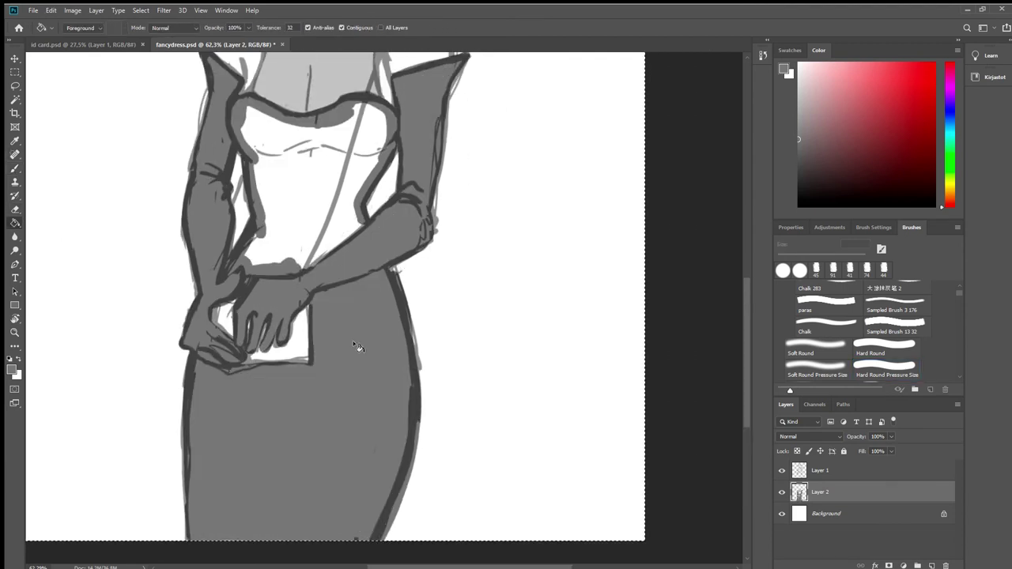
left_click(316, 192)
Step: On a new layer, paint a few small light grey sparkles across the bust with a 23 px brush
scroll(260, 226, "down", 6)
scroll(344, 300, "up", 5)
left_click(400, 218, "alt")
scroll(475, 370, "up", 2)
key("b")
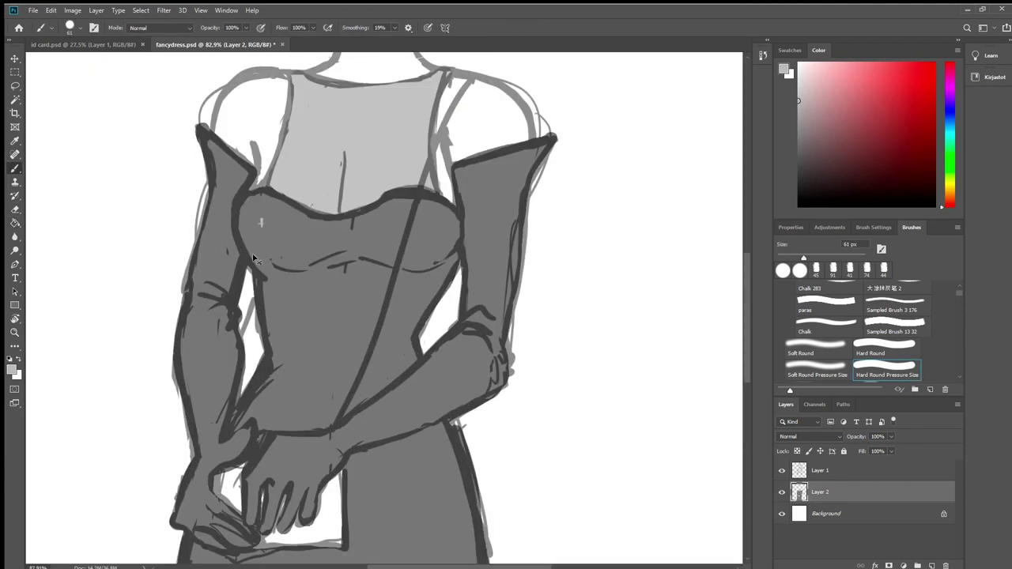
key("ctrl+shift+alt+n")
left_click_drag(795, 254, 787, 257)
key("ctrl+z")
left_click_drag(265, 232, 265, 240)
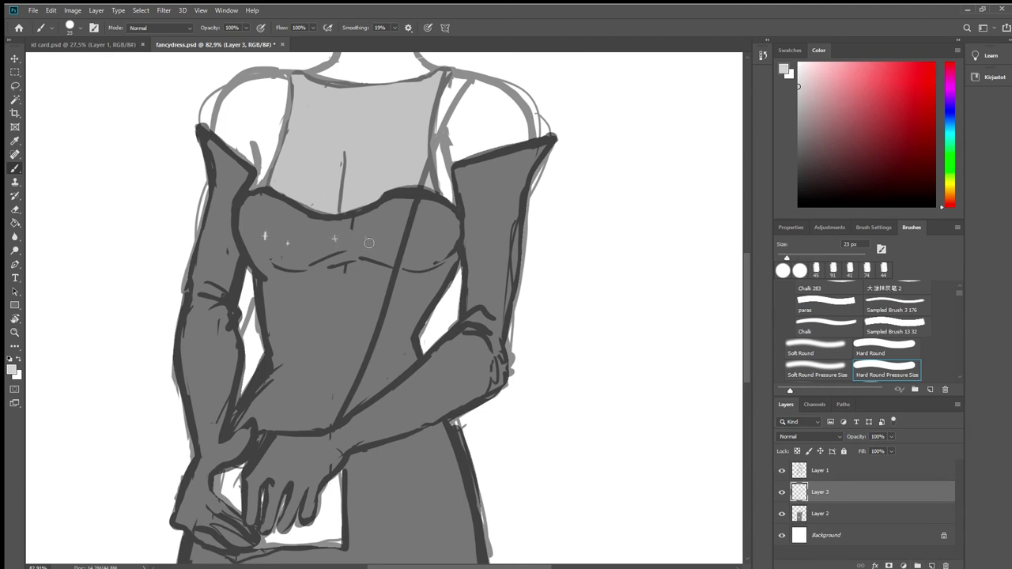
Step: Duplicate the bust sparkles twice and place the copies lower down on the bodice
left_click(15, 86)
left_click_drag(239, 252, 242, 258)
key("ctrl+j")
key("ctrl+t")
mouse_move(350, 230)
left_mouse_down()
mouse_move(370, 238)
mouse_move(386, 306)
mouse_move(376, 287)
left_mouse_up()
scroll(386, 306, "down", 4)
left_click(510, 28)
key("ctrl+j")
key("ctrl+t")
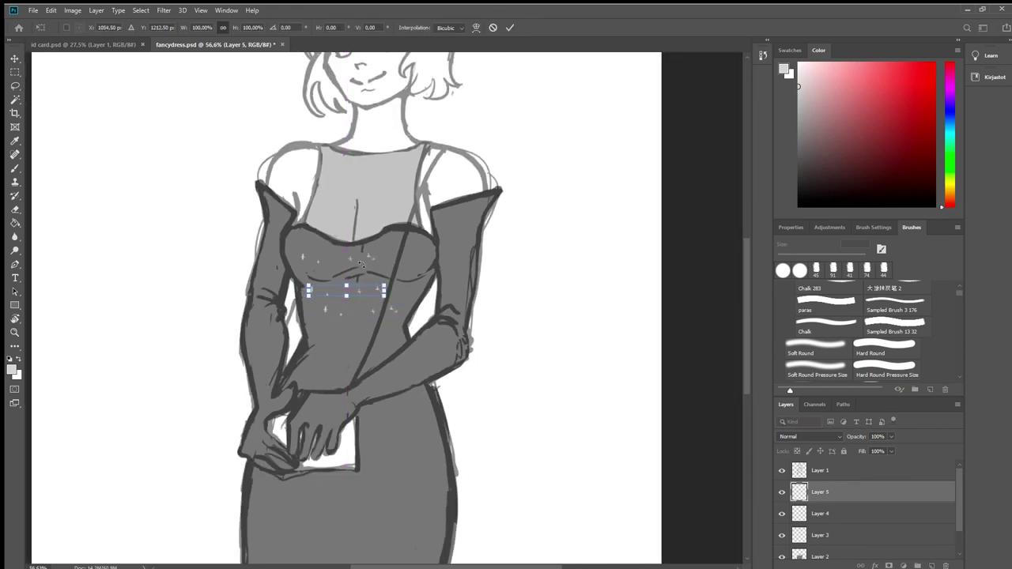
left_click(510, 28)
Step: Merge the sparkle copies and place another duplicate of them over the waist
scroll(463, 277, "down", 1)
key("ctrl+e")
key("ctrl+e")
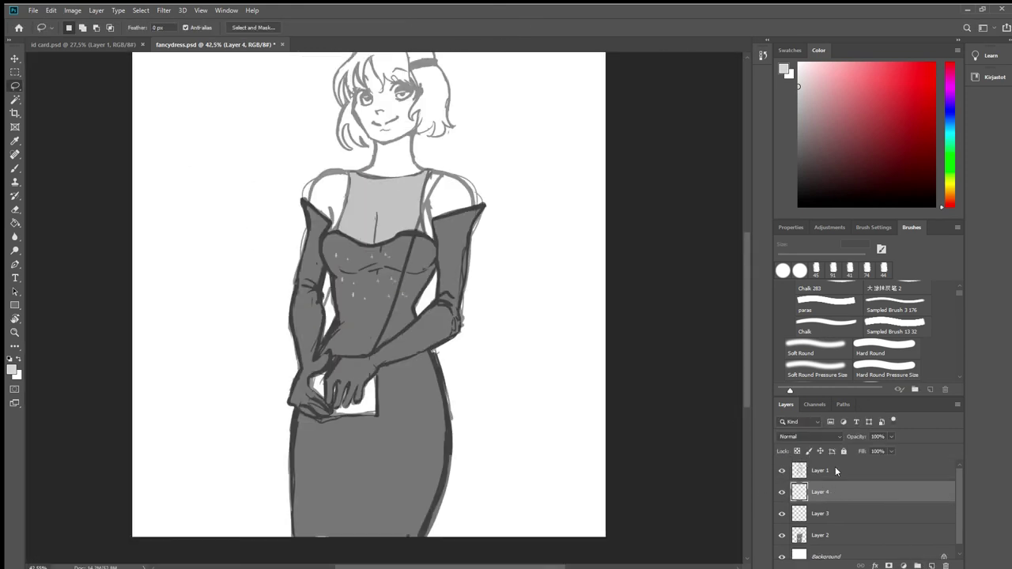
scroll(347, 251, "up", 2)
key("ctrl+j")
key("ctrl+t")
left_click_drag(348, 252, 340, 354)
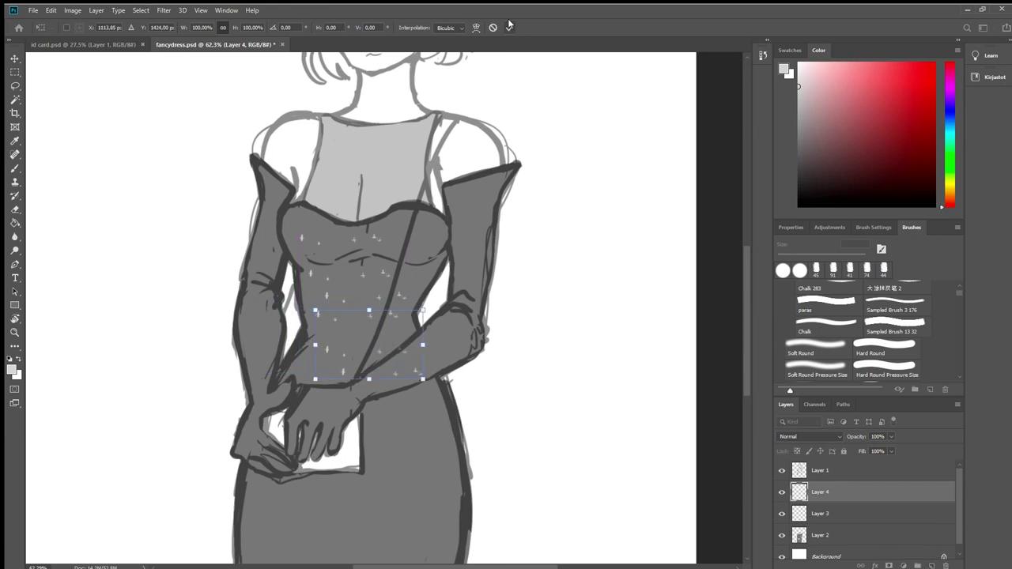
key("Return")
scroll(428, 301, "down", 2)
scroll(416, 345, "up", 2)
key("ctrl+e")
Step: Duplicate a group of bodice sparkles and place the copy over the left glove
left_click_drag(342, 237, 368, 215)
key("ctrl+j")
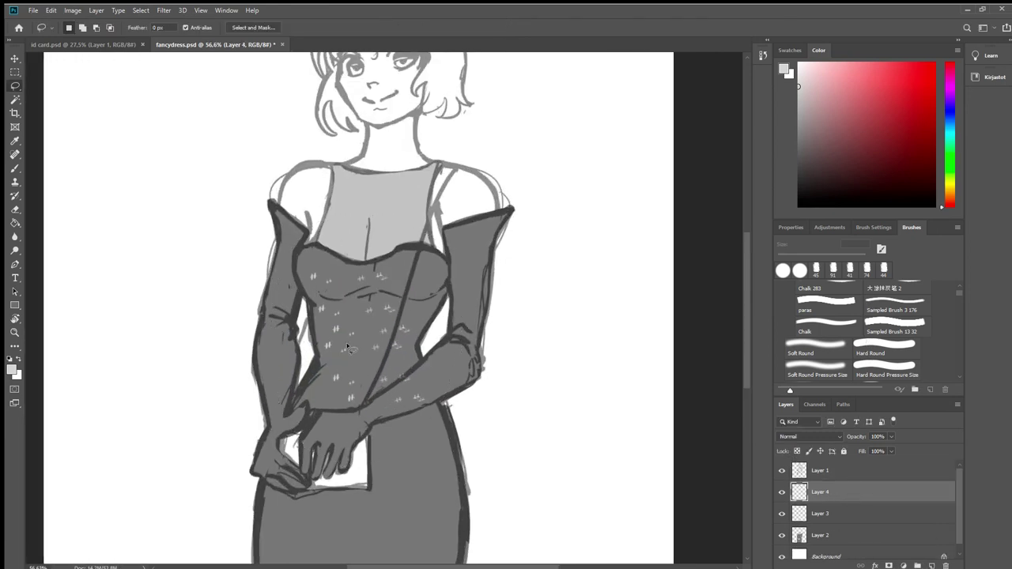
scroll(418, 317, "down", 3)
key("ctrl+t")
left_click_drag(388, 327, 363, 386)
scroll(372, 316, "up", 2)
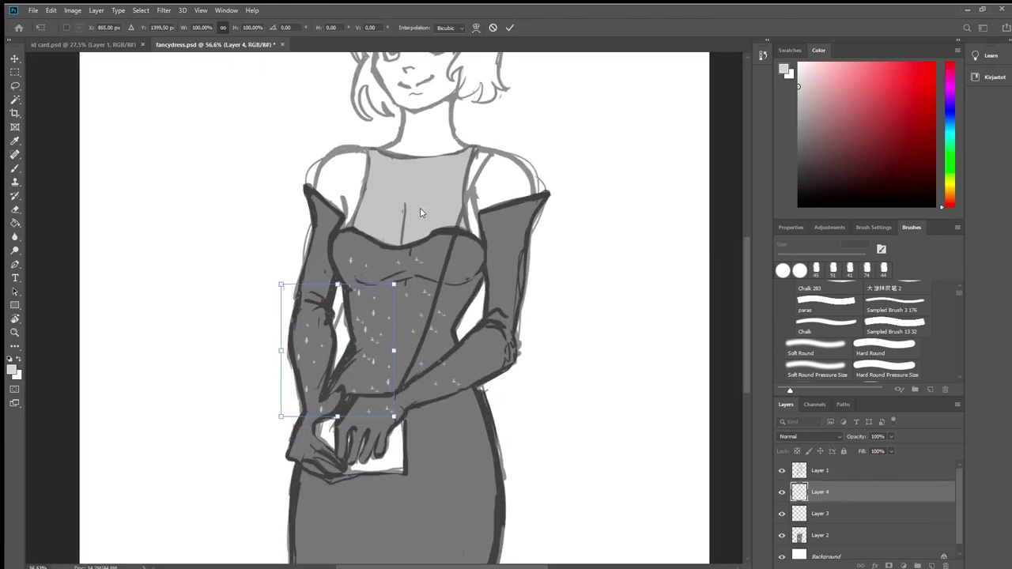
key("Return")
Step: Erase the stray sparkles that fall outside the left glove and bodice, and save the file
key("l")
scroll(494, 258, "down", 2)
scroll(378, 333, "up", 5)
key("e")
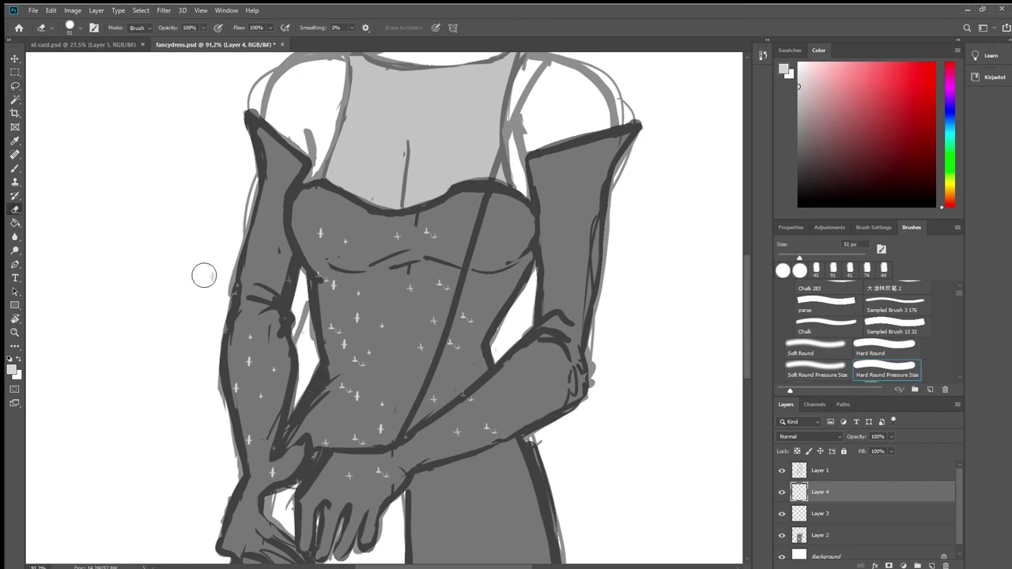
scroll(226, 434, "down", 3)
scroll(327, 391, "up", 3)
scroll(340, 318, "down", 4)
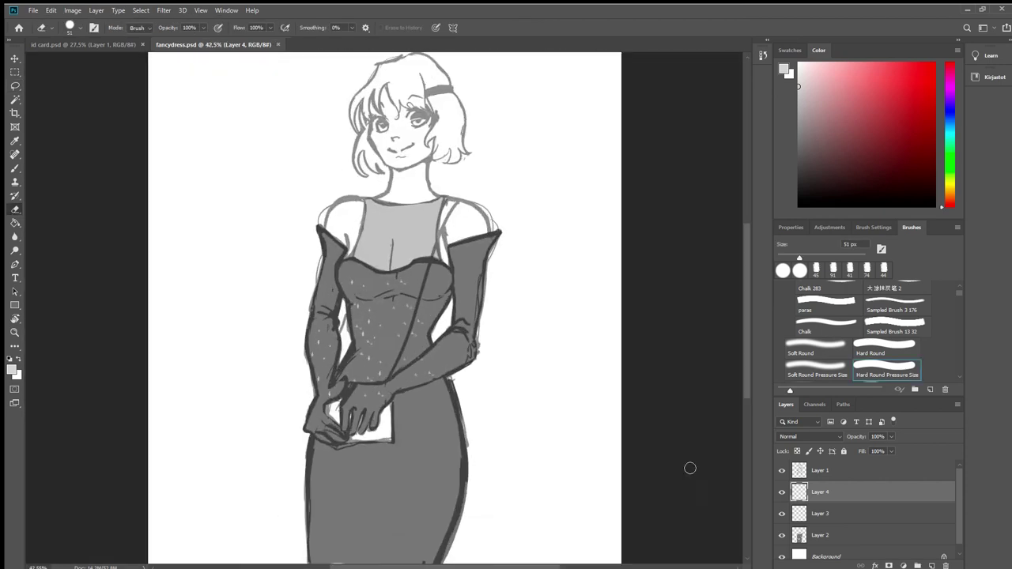
Step: Brighten the sparkles with an image adjustment
scroll(348, 366, "up", 2)
left_click(73, 11)
left_click(222, 113)
key("Return")
Step: Place a copy of the sparkles over the skirt and erase the ones covering the clutch
scroll(435, 324, "down", 2)
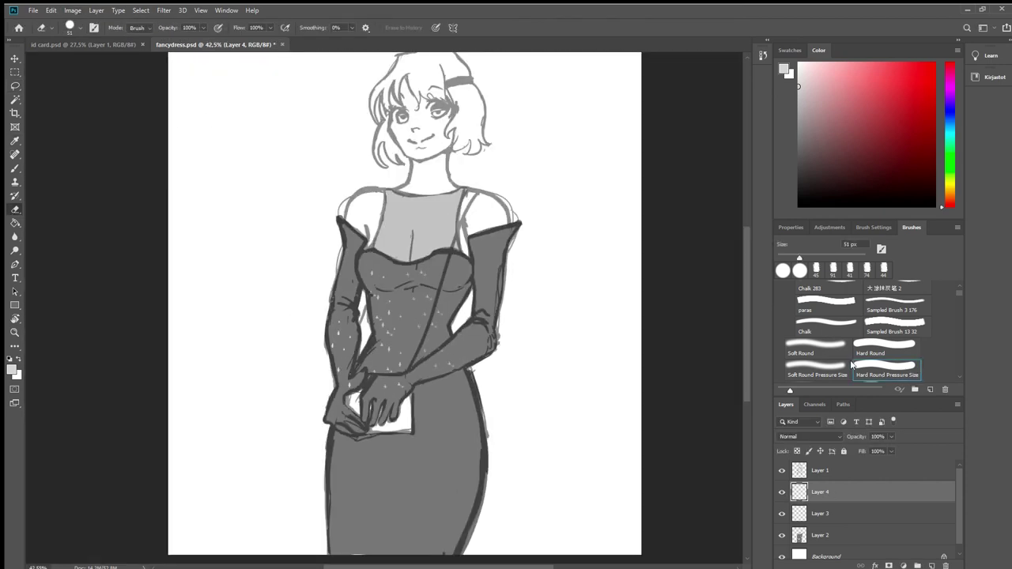
key("ctrl+t")
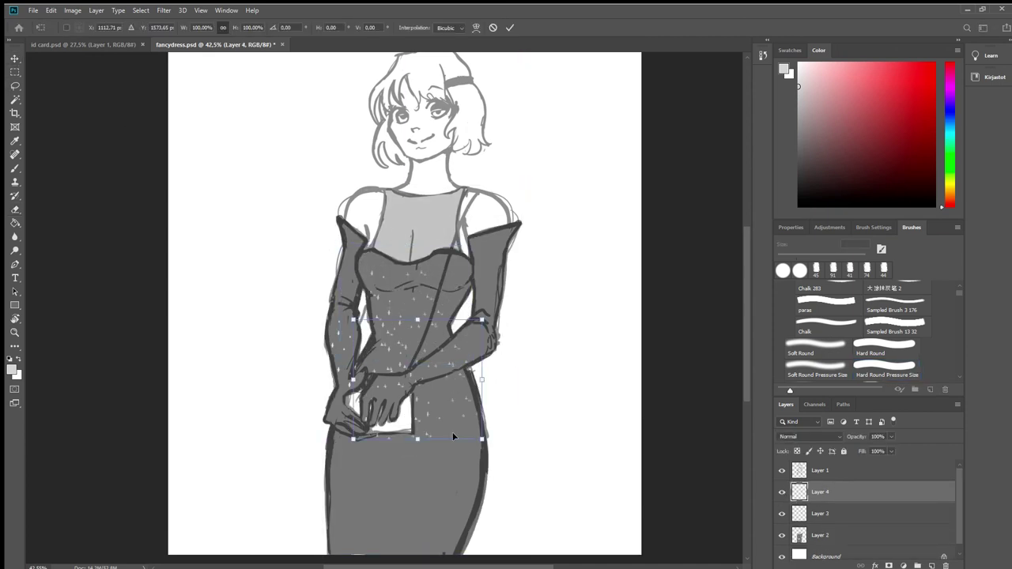
left_click_drag(453, 437, 468, 507)
key("Return")
scroll(455, 467, "up", 2)
key("e")
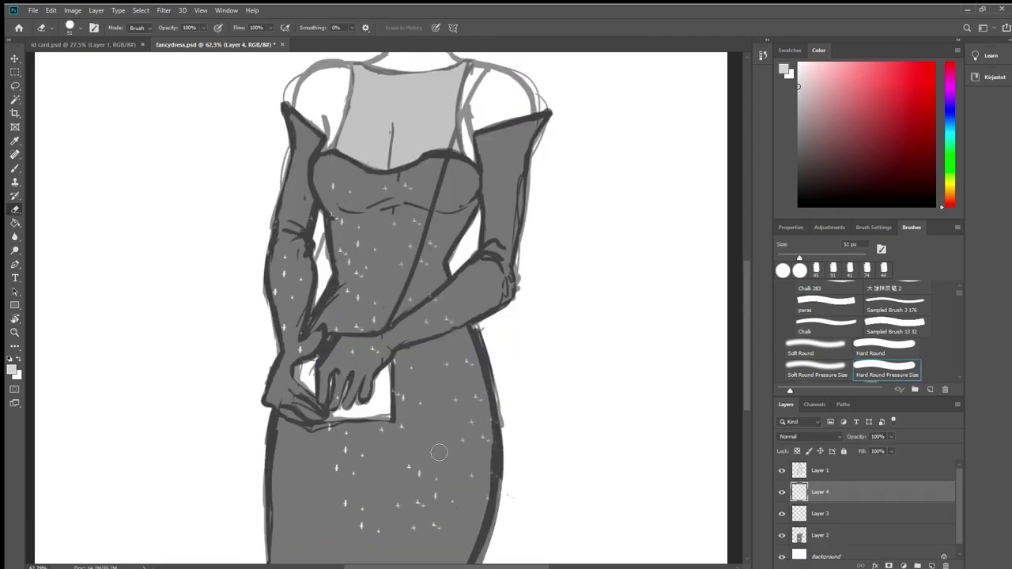
scroll(365, 403, "down", 3)
scroll(370, 356, "up", 1)
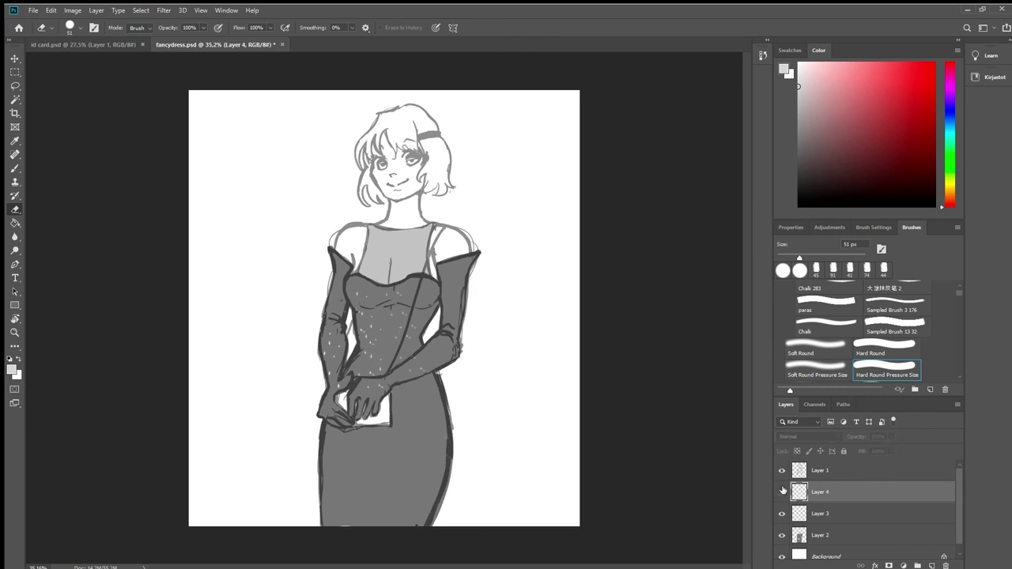
Step: Merge the sparkle copies into Layer 3 and toggle its visibility to compare the dress with and without sparkles
key("ctrl+e")
left_click(782, 493)
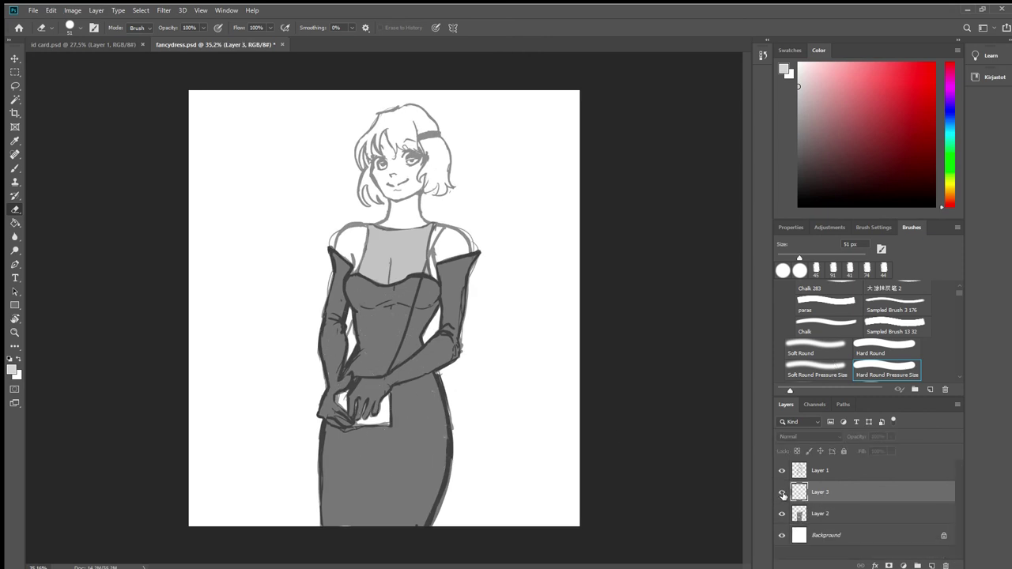
left_click(782, 493)
Step: Paint extra white sparkles on the skirt and bodice with the 23 px brush
scroll(360, 460, "up", 5)
key("b")
left_click_drag(288, 407, 359, 264)
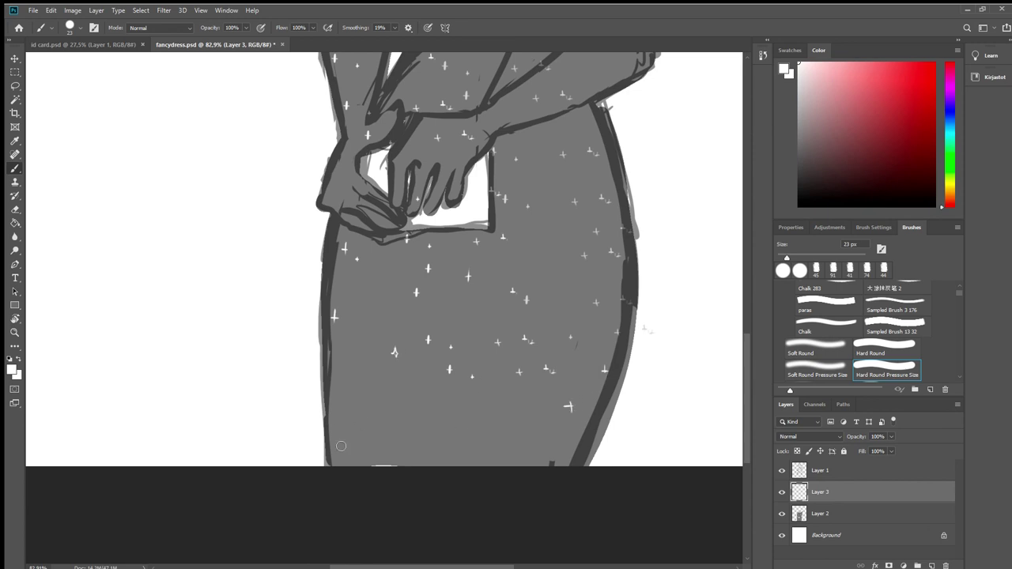
scroll(378, 355, "down", 8)
scroll(383, 305, "up", 10)
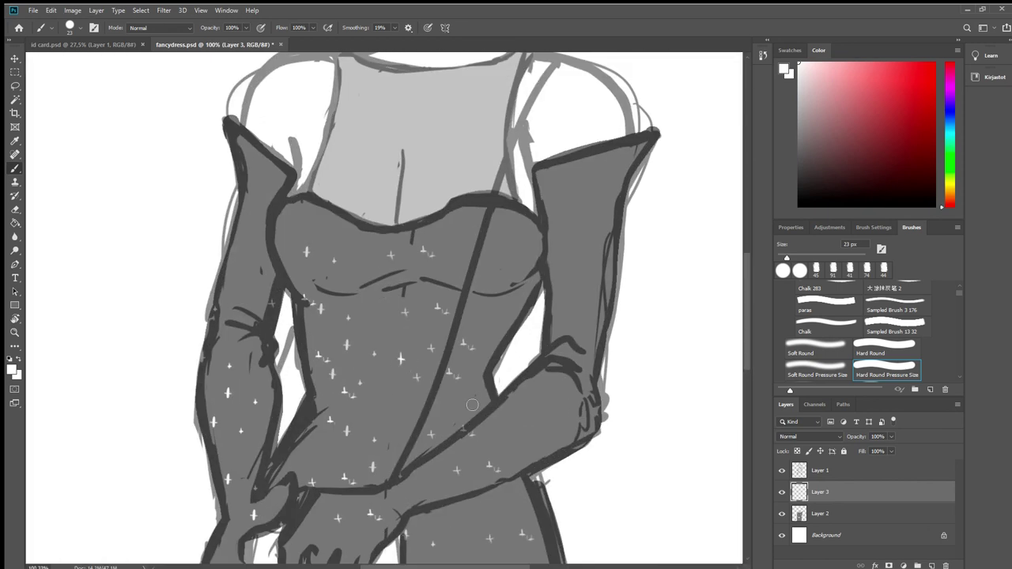
Step: Erase the sparkles covering both gloves
key("e")
key("ctrl+0")
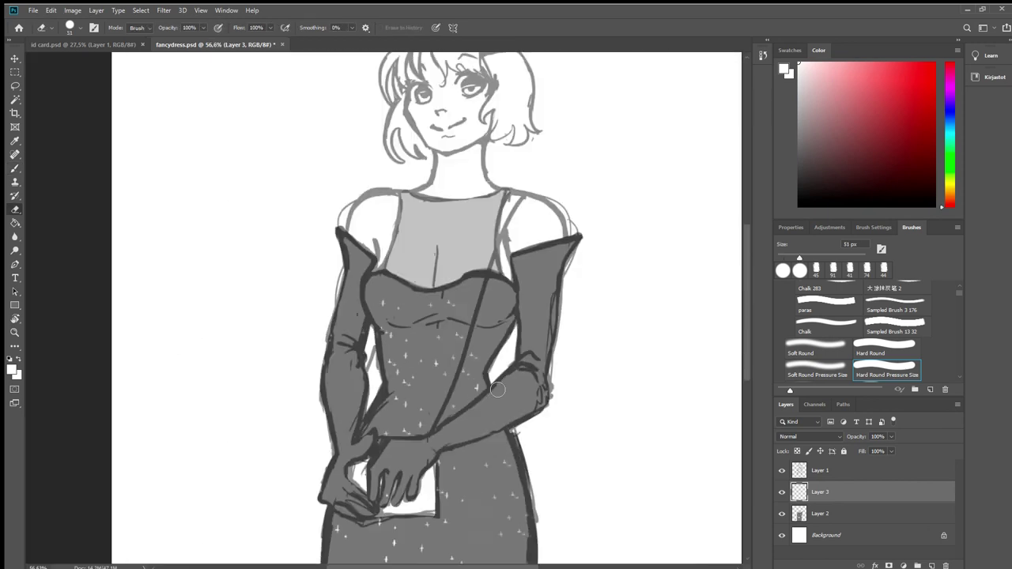
Step: Add a few larger white sparkles near the upper edge and side of the bodice
key("b")
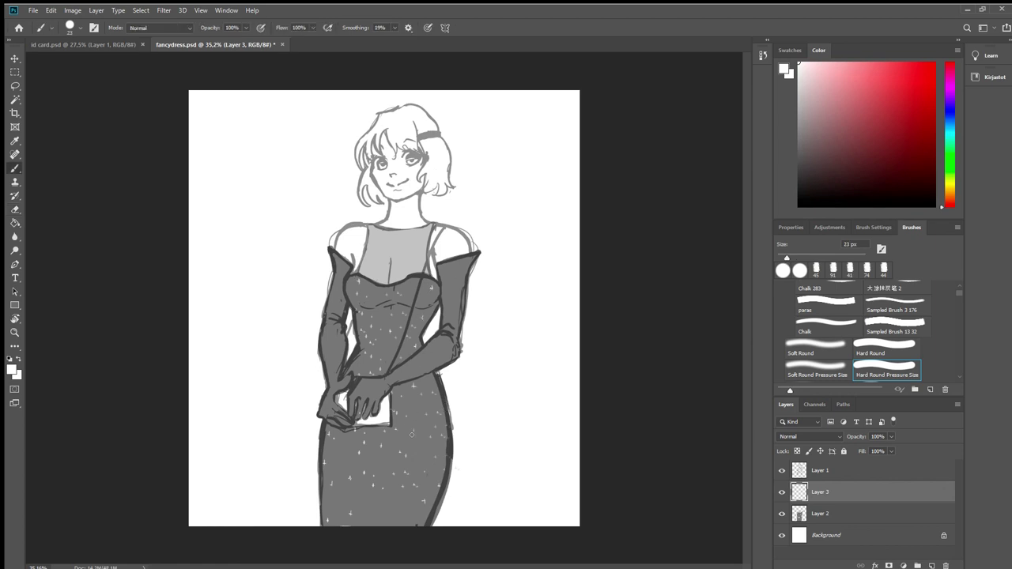
scroll(434, 387, "down", 3)
scroll(393, 229, "up", 10)
scroll(419, 237, "down", 7)
scroll(433, 233, "up", 9)
Step: On Layer 1, erase the thick line by the right armpit, redraw it thinner in the sampled grey, and save the file
left_click(838, 471)
scroll(518, 366, "up", 4)
key("e")
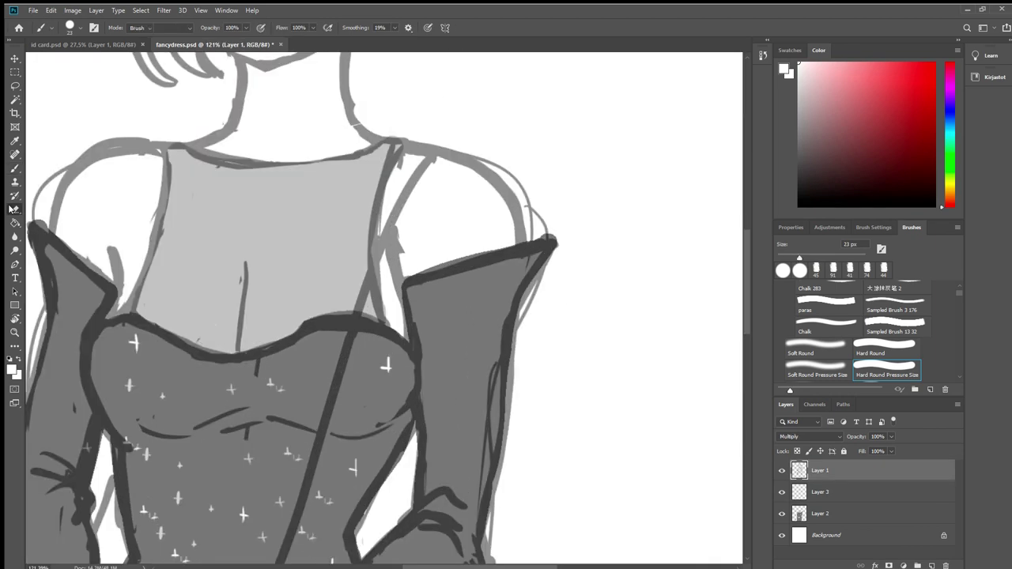
mouse_move(419, 248)
left_mouse_down()
mouse_move(375, 295)
mouse_move(403, 293)
mouse_move(404, 325)
left_mouse_up()
left_click(14, 169)
left_click(373, 292, "alt")
scroll(364, 300, "down", 5)
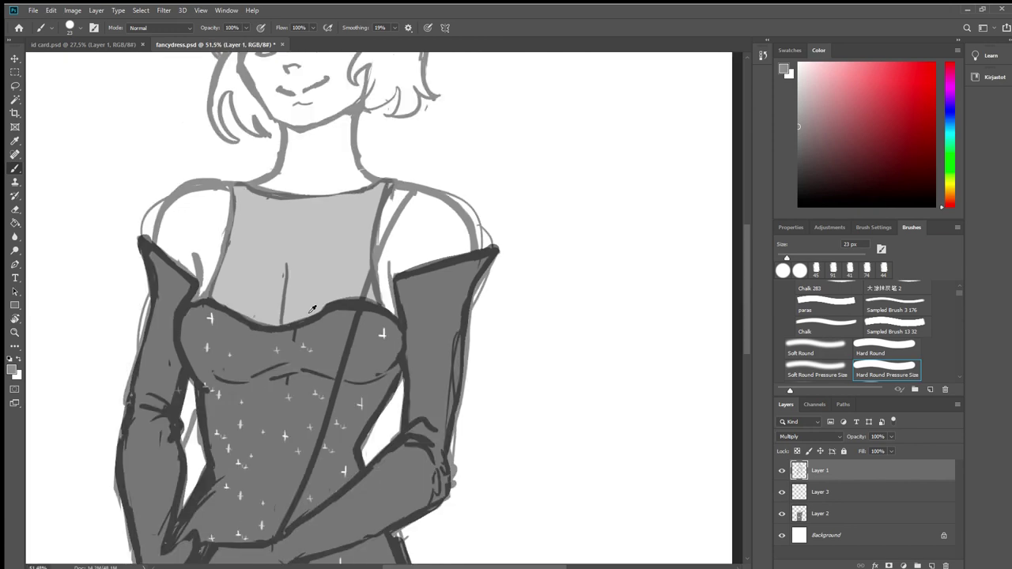
key("ctrl+s")
Step: Erase the leftover sketch lines around both shoulders and along the outer edges of the gloves
scroll(346, 327, "up", 4)
key("e")
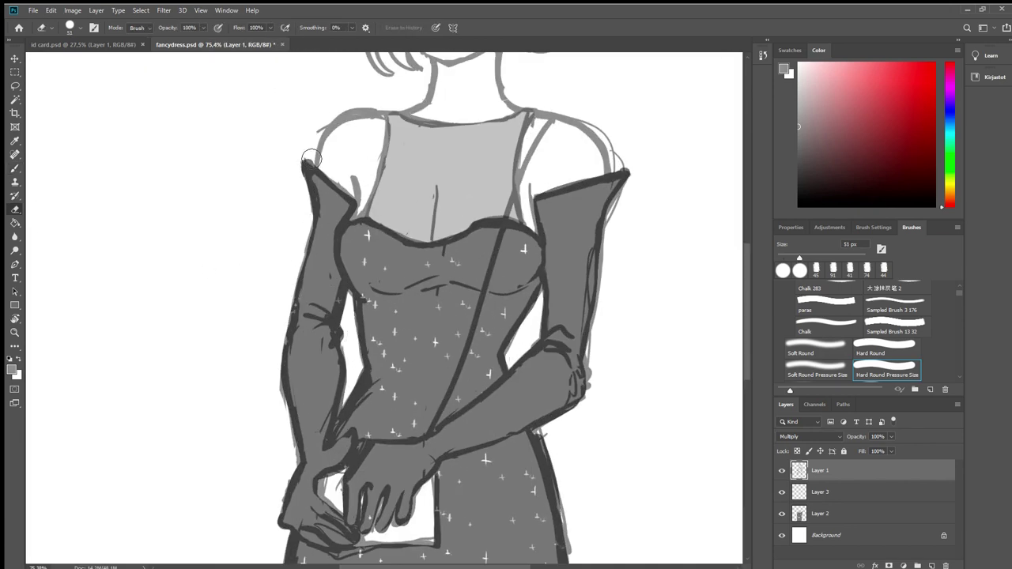
scroll(310, 157, "down", 2)
scroll(395, 277, "down", 2)
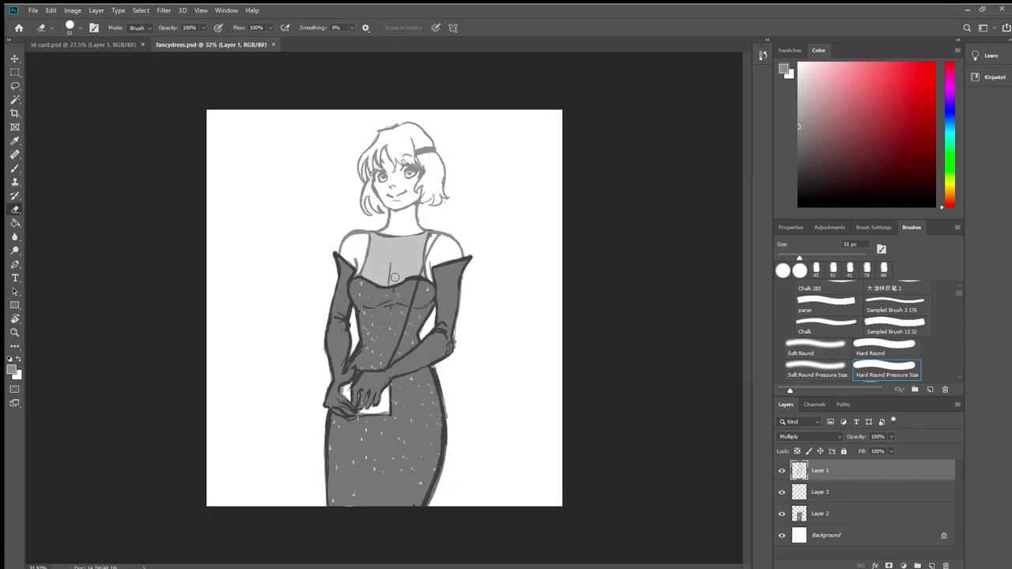
scroll(397, 285, "up", 2)
scroll(415, 242, "down", 1)
scroll(513, 378, "up", 3)
Step: On Layer 2, paint over the small gaps along the skirt's right edge with the sampled dress grey
left_click(821, 514)
left_click(16, 170)
left_click(393, 402, "alt")
left_click_drag(399, 382, 404, 389)
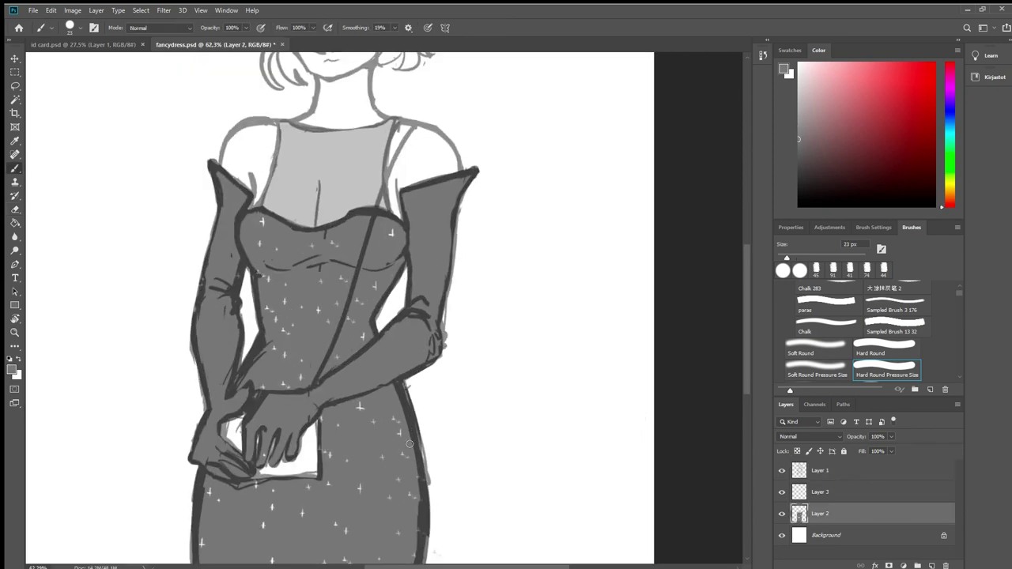
Step: Erase the stray sparkles and sketch lines outside the skirt's right edge on the upper layers, and save the file
scroll(410, 444, "down", 2)
key("e")
key("alt+bracketright")
key("alt+bracketright")
scroll(402, 389, "down", 1)
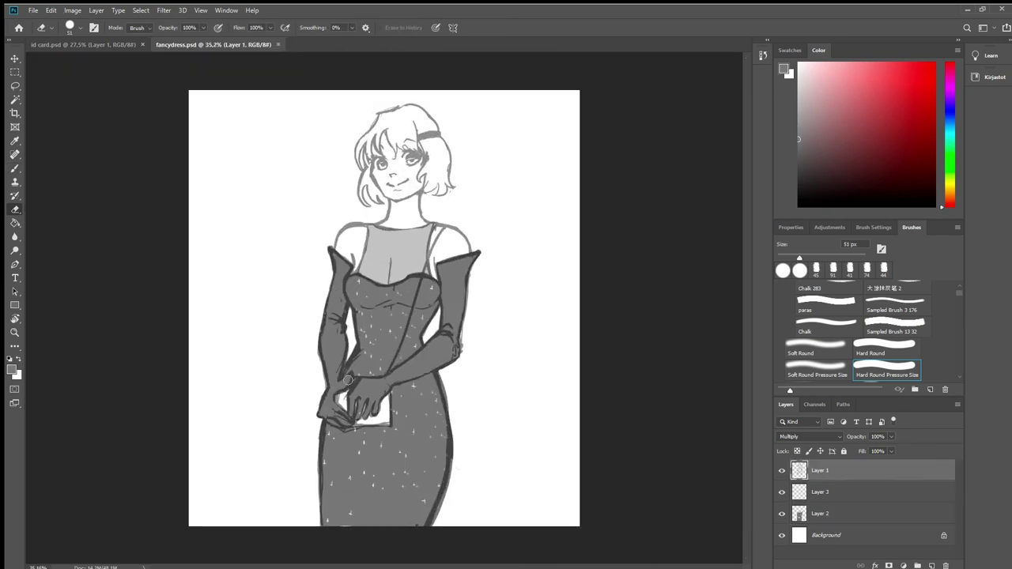
scroll(397, 107, "up", 4)
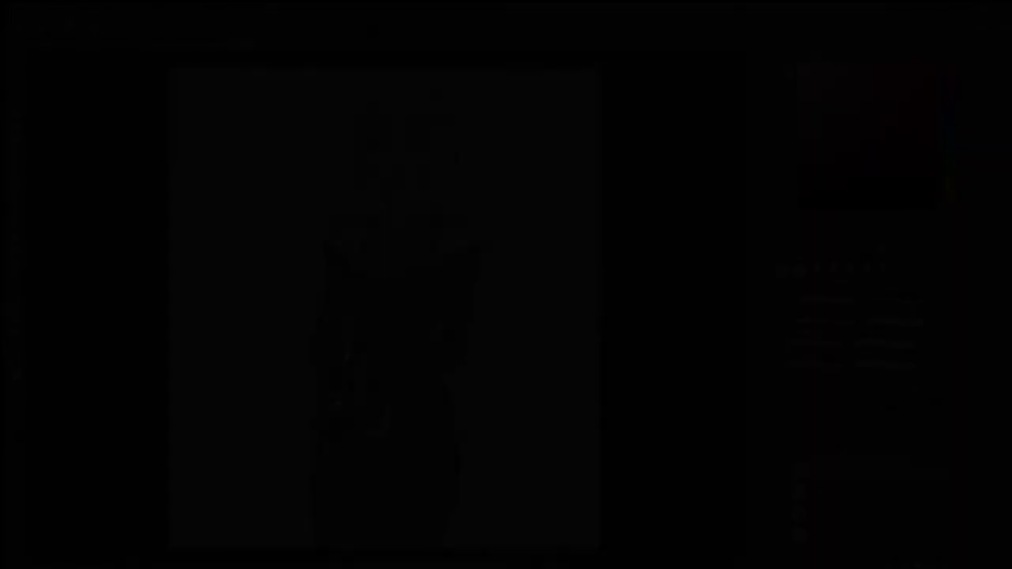